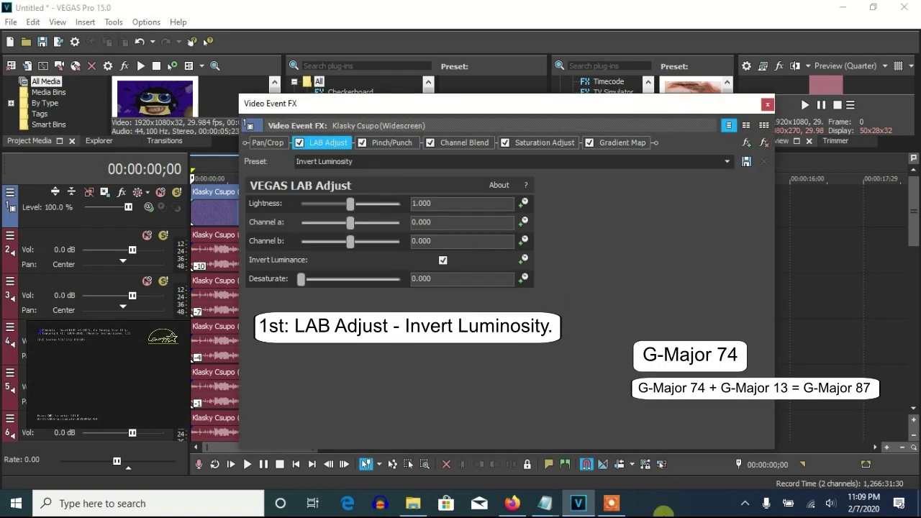
- Review the Pinch/Punch, Channel Blend and Saturation Adjust settings in the video event's effect chain
left_click(394, 142)
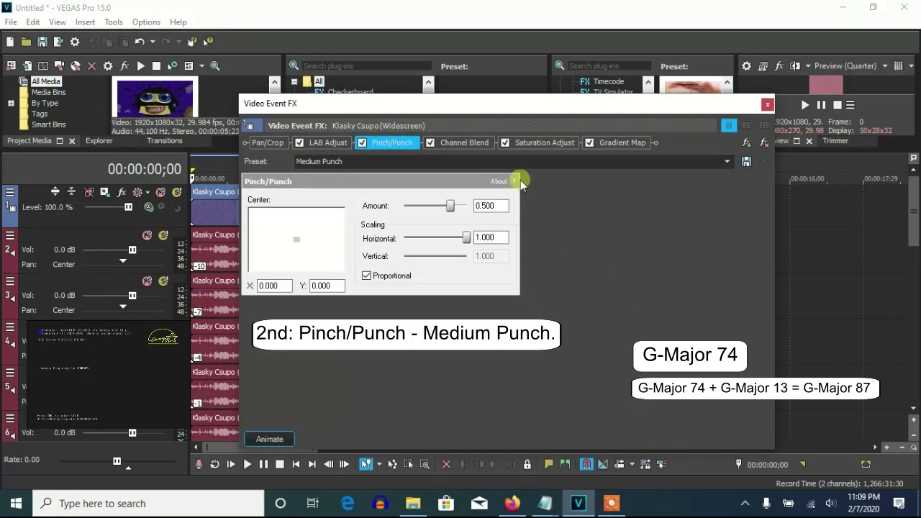
left_click(475, 143)
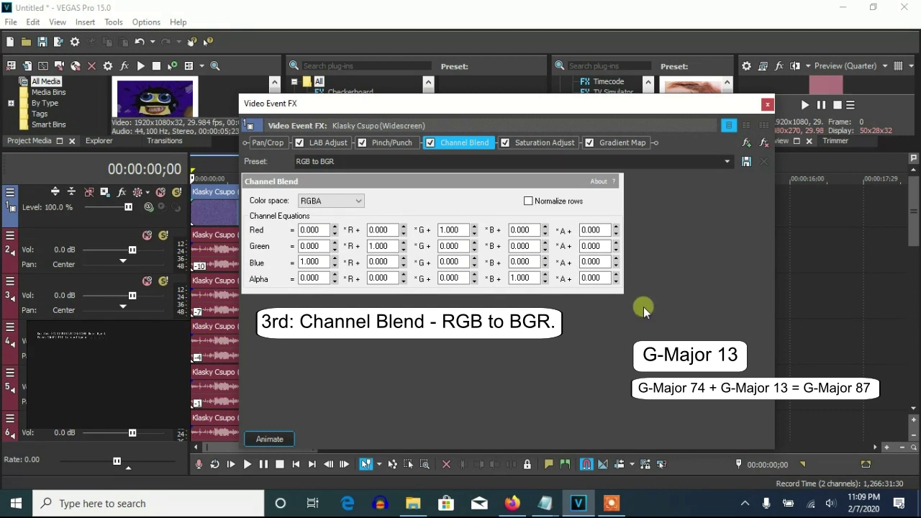
left_click(554, 142)
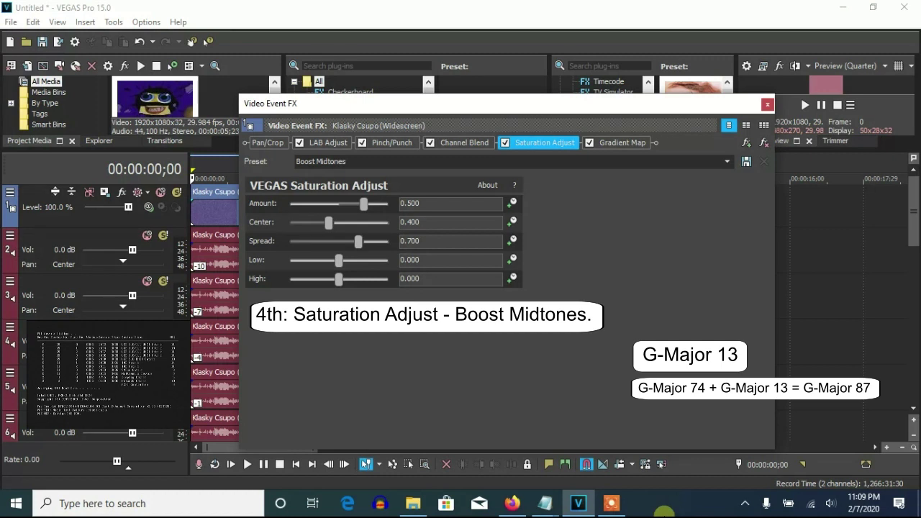
- Inspect each colour point of the video event's Gradient Map effect, from first to last, and close the effects window
left_click(620, 146)
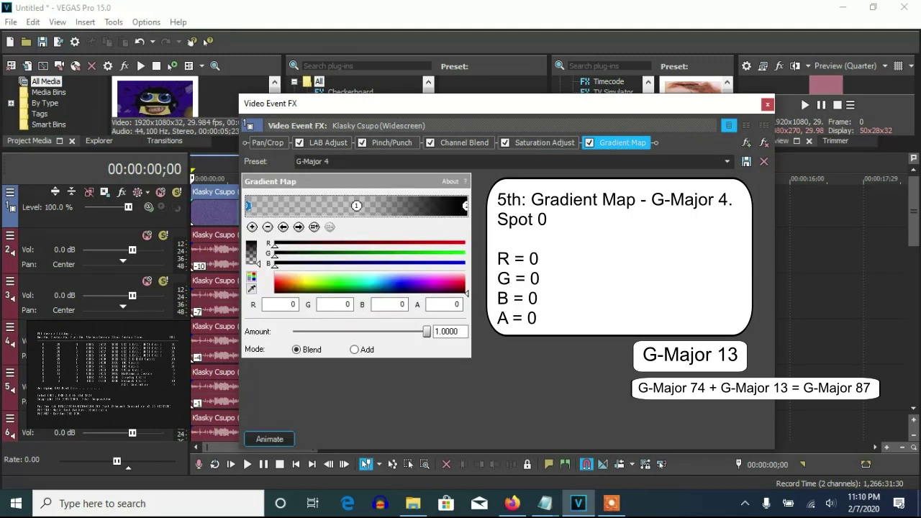
left_click(298, 226)
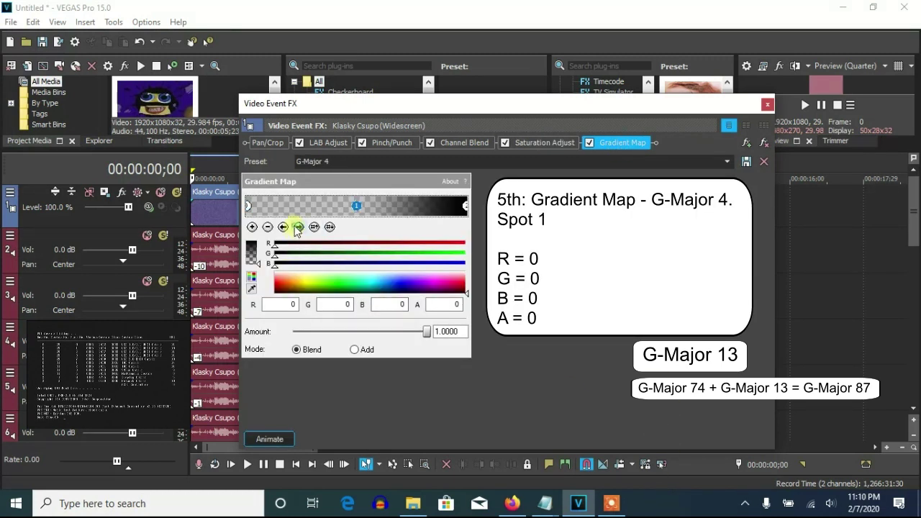
left_click(299, 226)
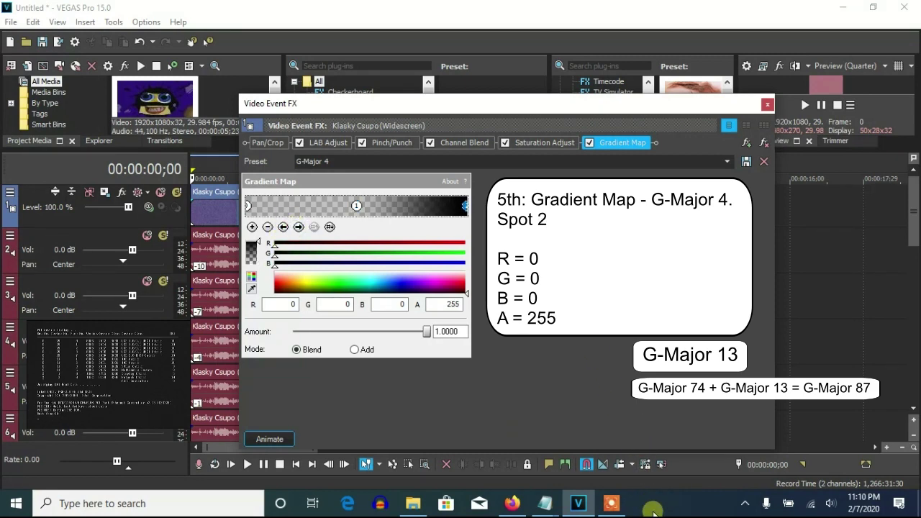
left_click(767, 104)
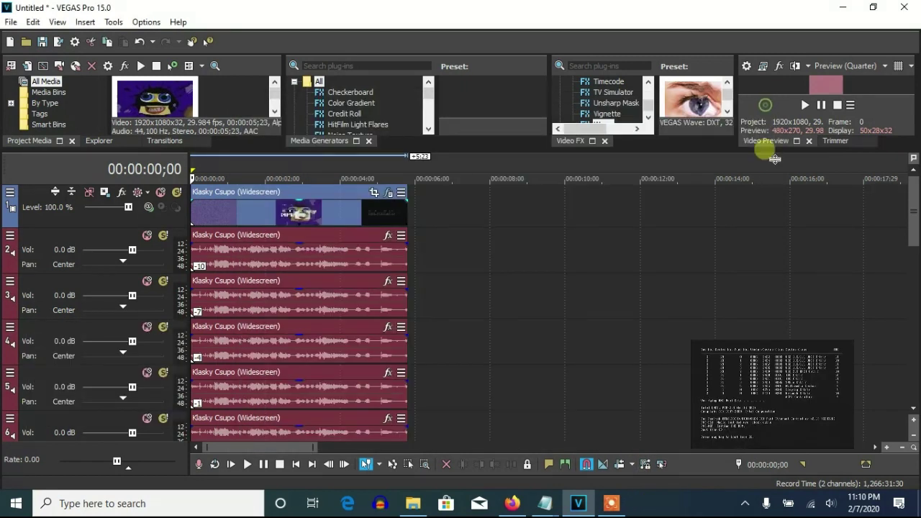
- Check the time stretch and pitch shift properties of the audio events on tracks 2 and 3
right_click(372, 264)
left_click(411, 486)
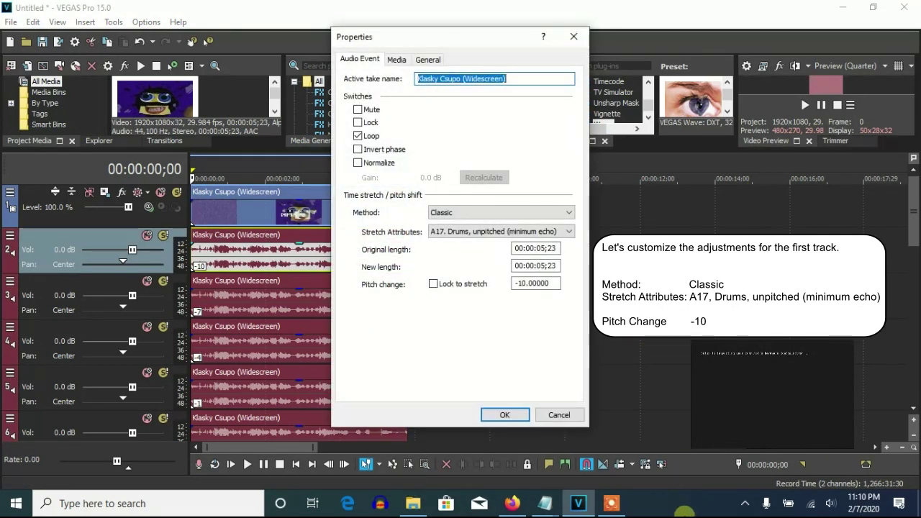
left_click(505, 415)
right_click(288, 311)
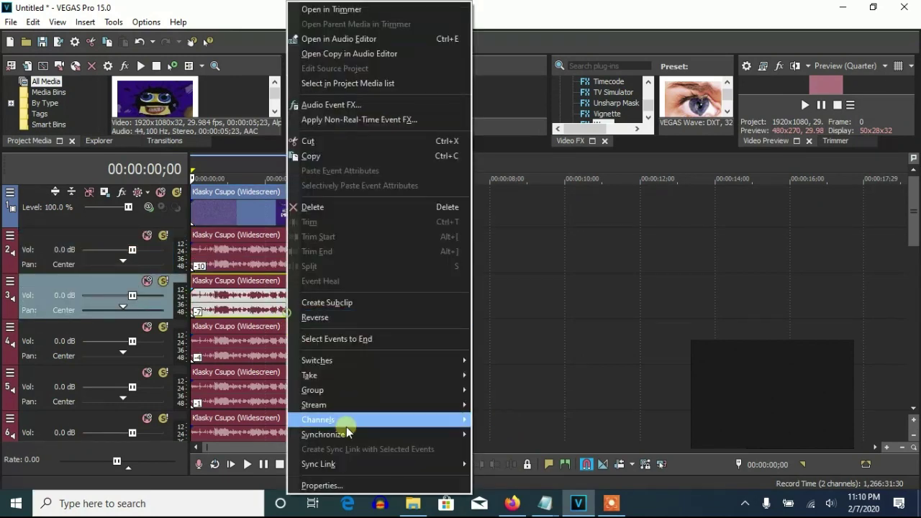
left_click(333, 485)
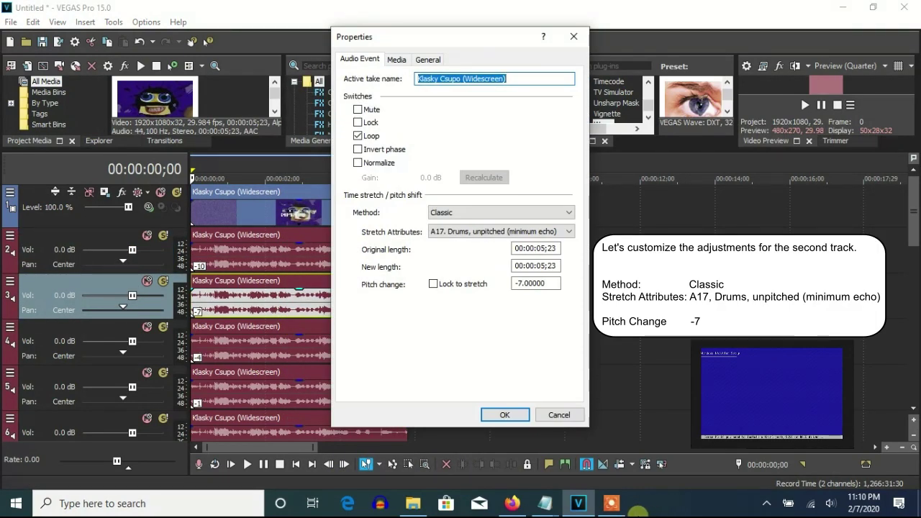
left_click(505, 416)
- Check the time stretch and pitch shift properties of the audio events on tracks 4 and 5
right_click(275, 344)
left_click(333, 485)
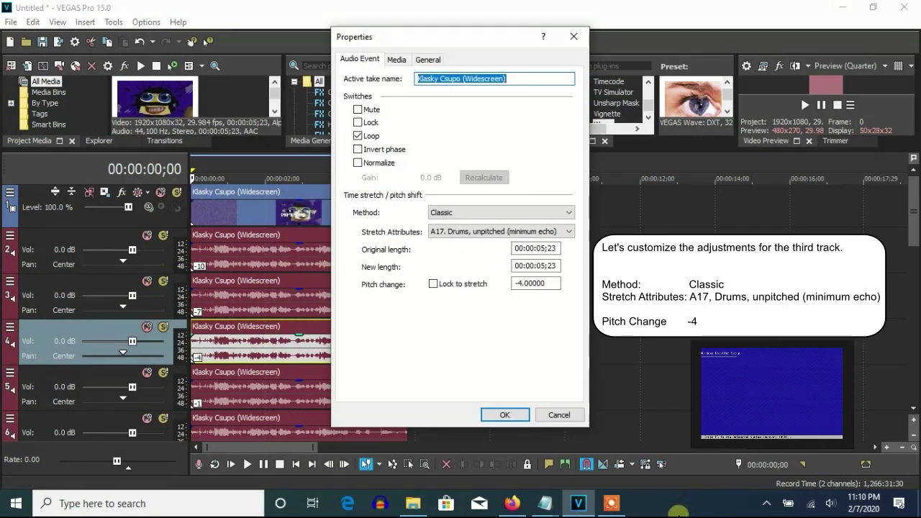
left_click(505, 415)
right_click(330, 389)
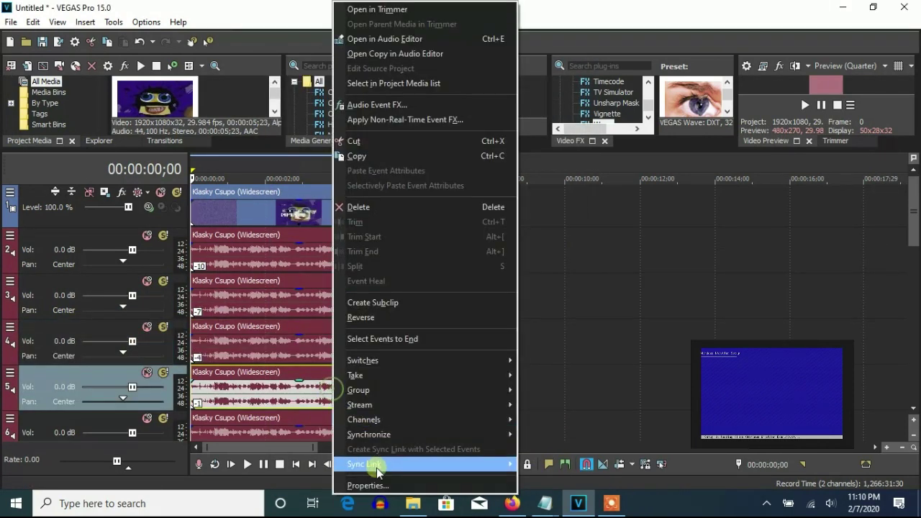
left_click(368, 485)
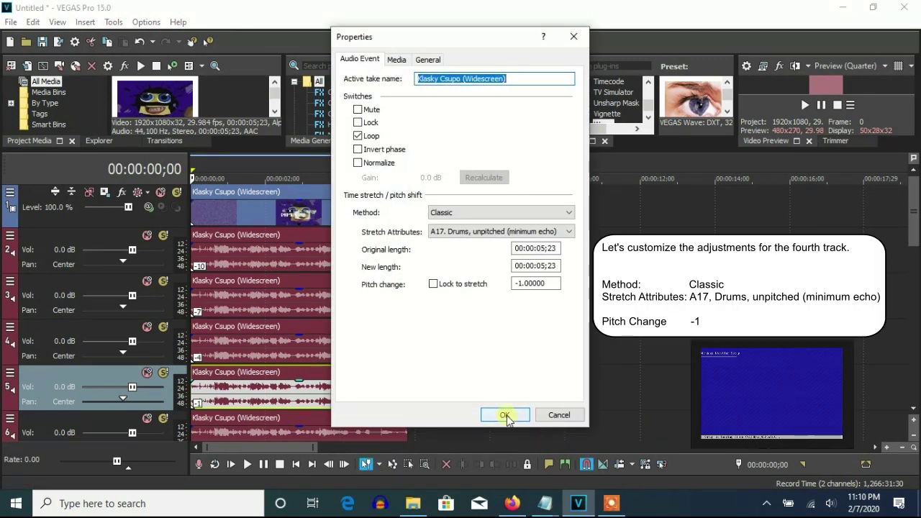
left_click(505, 415)
- Check the time stretch and pitch shift properties of the audio events on tracks 6 and 7
right_click(369, 427)
left_click(405, 482)
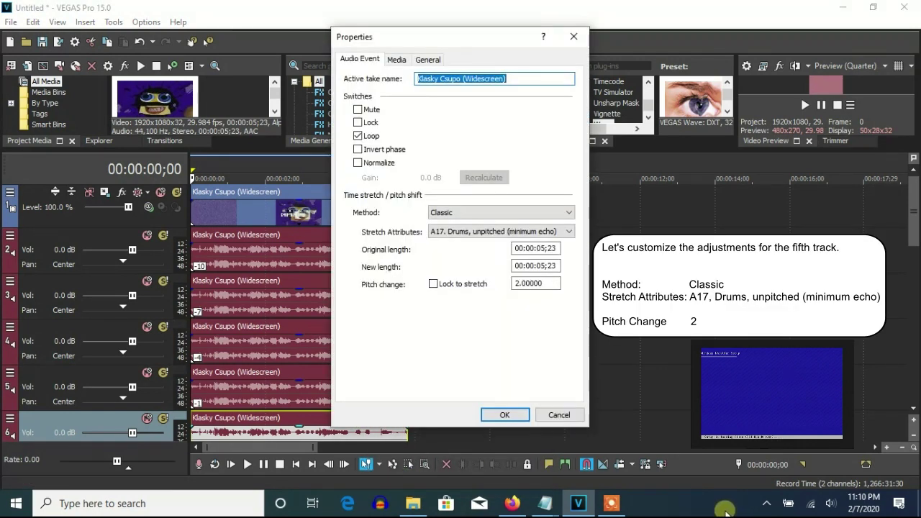
left_click(505, 415)
scroll(915, 232, "down", 5)
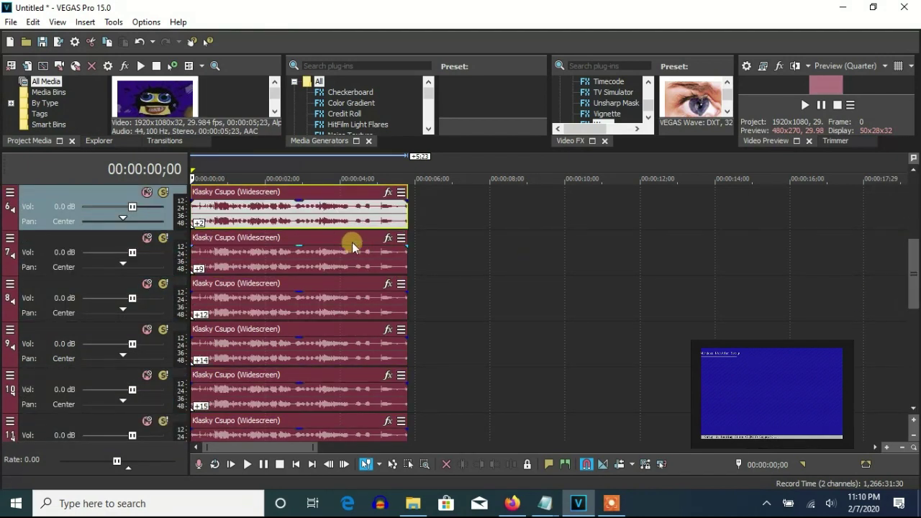
right_click(353, 247)
left_click(403, 482)
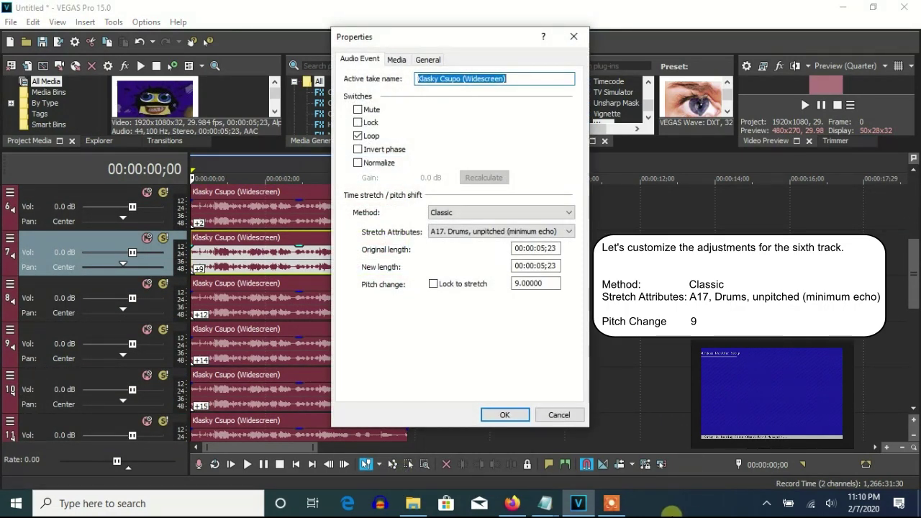
left_click(505, 415)
- Check the time stretch and pitch shift properties of the audio events on tracks 8 and 9
right_click(308, 326)
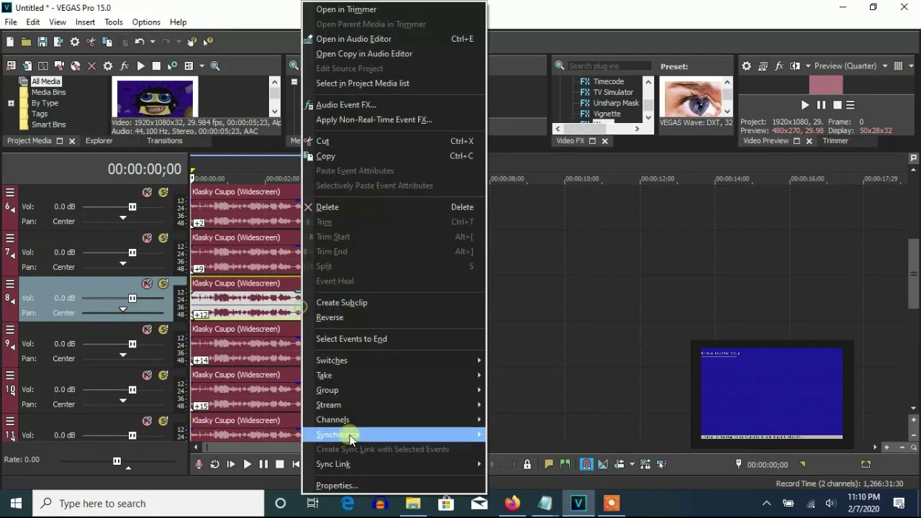
left_click(345, 484)
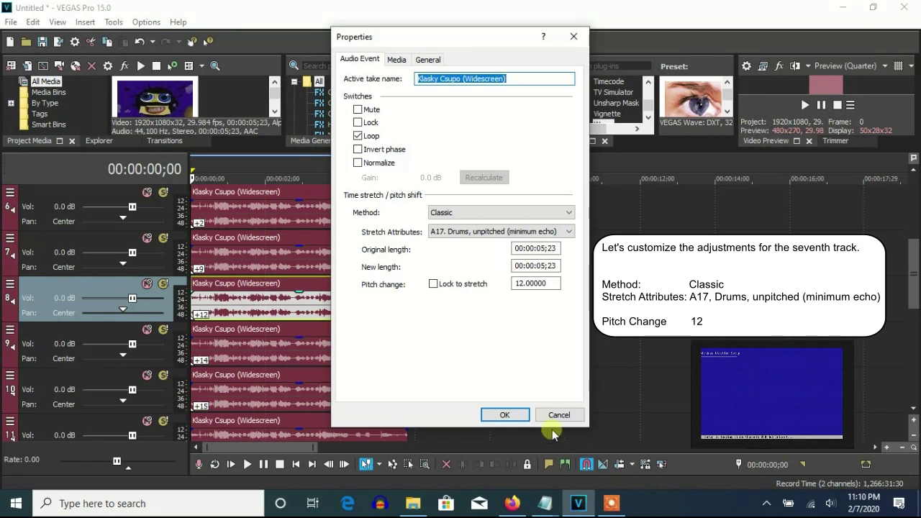
left_click(505, 415)
right_click(311, 353)
left_click(360, 483)
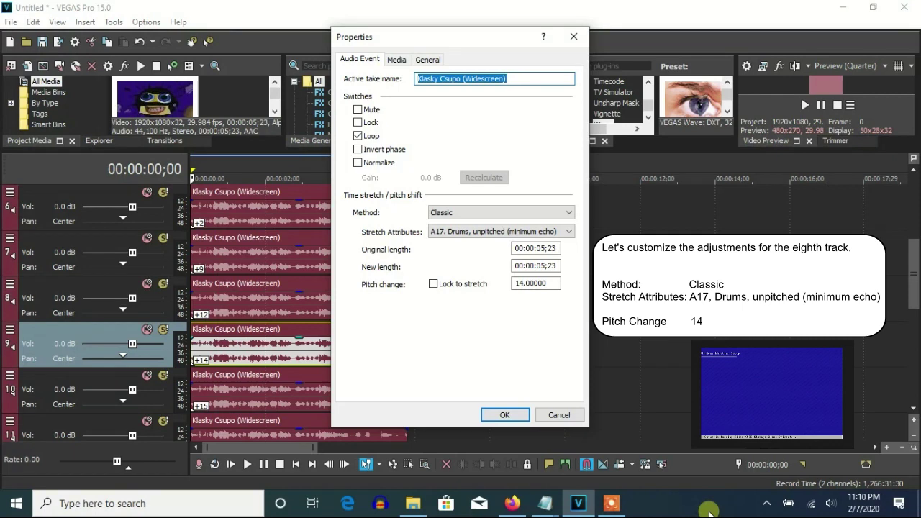
left_click(504, 414)
- Check the time stretch and pitch shift properties of the audio events on tracks 10 and 11
right_click(342, 390)
left_click(374, 485)
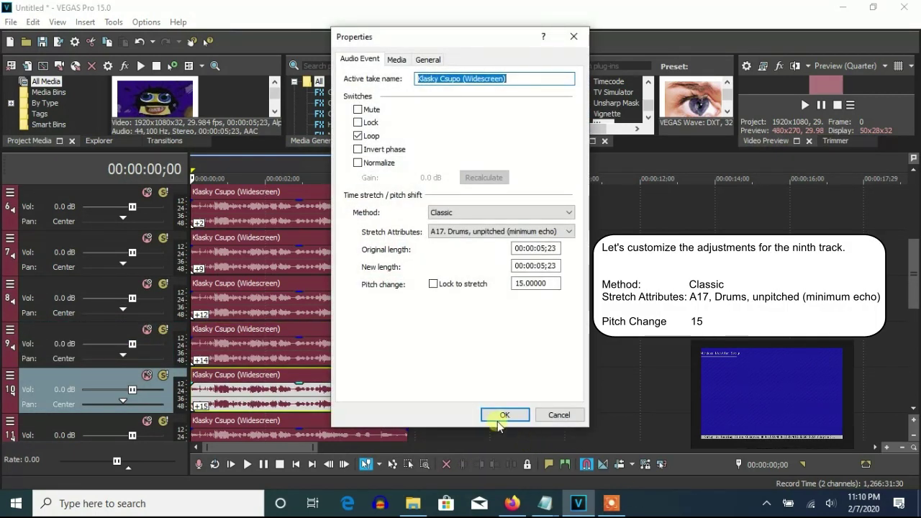
left_click(501, 416)
right_click(403, 431)
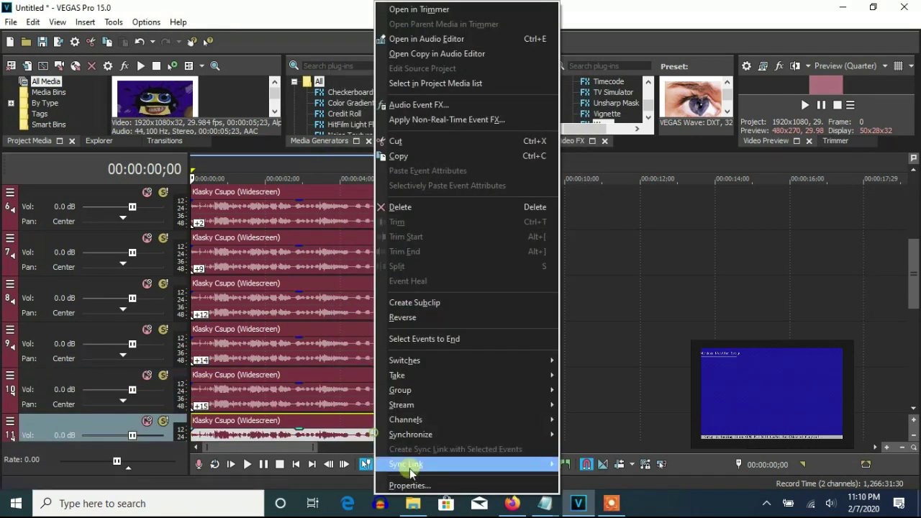
left_click(419, 480)
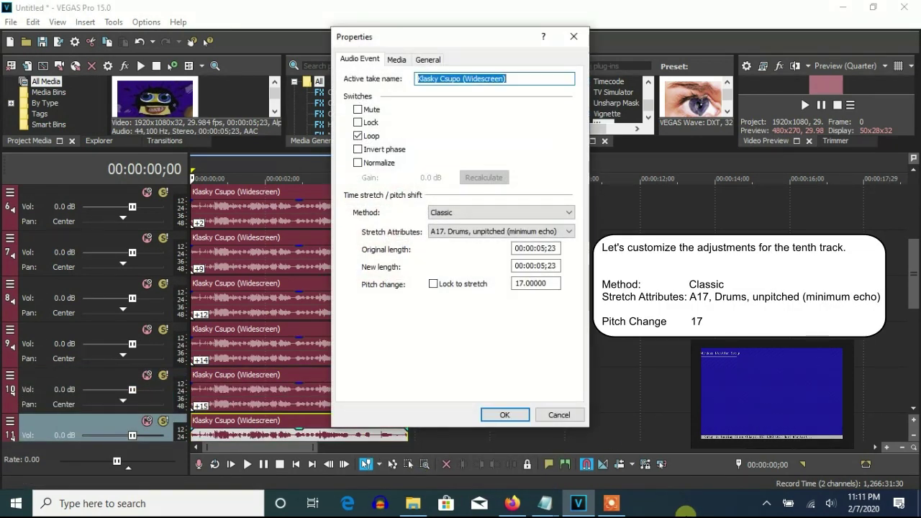
left_click(515, 415)
- Check the time stretch and pitch shift properties of the audio events on tracks 12 and 13
left_click_drag(913, 268, 912, 317)
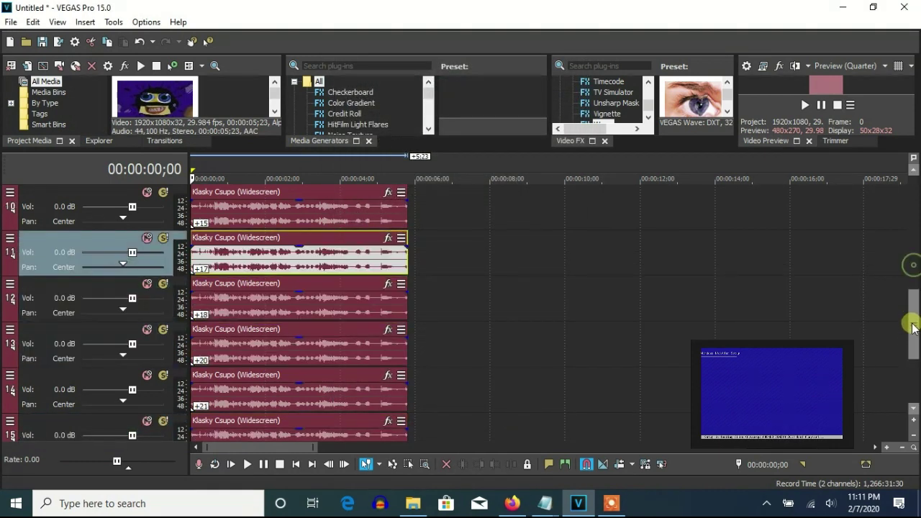
right_click(326, 292)
left_click(364, 486)
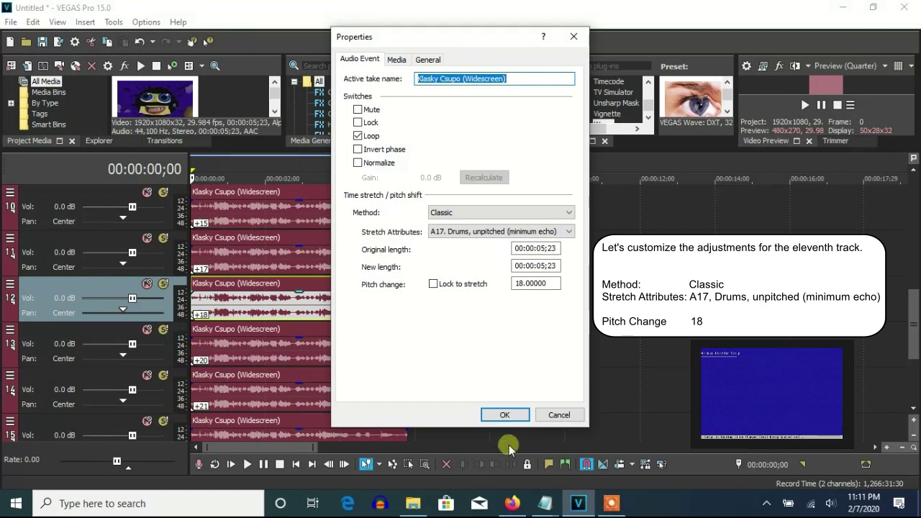
left_click(504, 415)
right_click(315, 365)
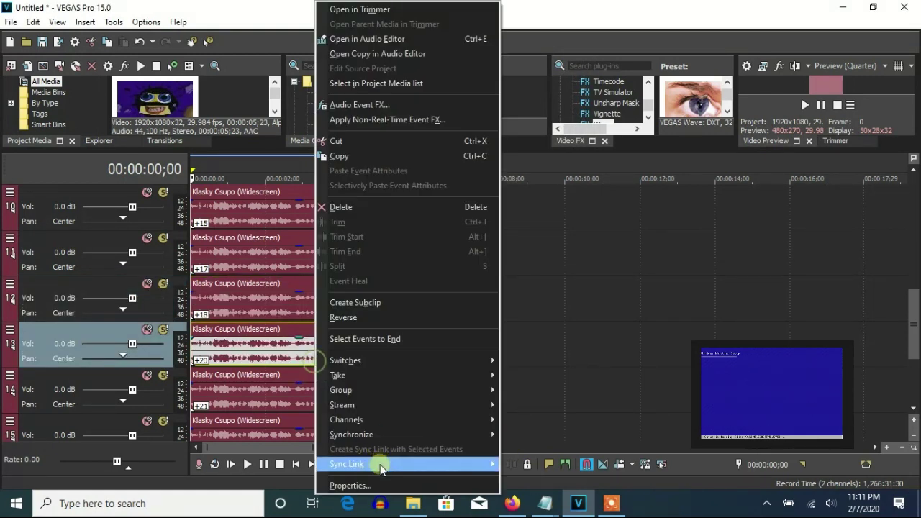
left_click(379, 463)
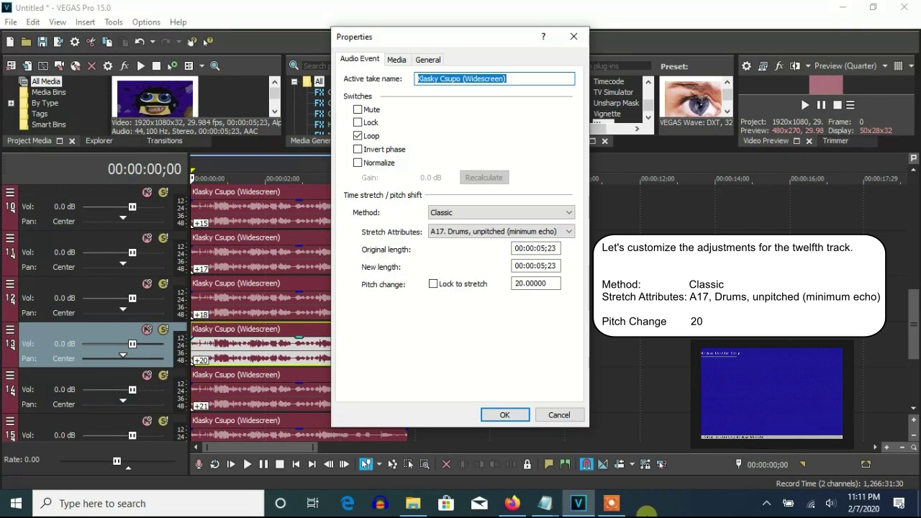
left_click(504, 415)
- Check the time stretch and pitch shift properties of the audio events on tracks 14 and 15
right_click(360, 397)
left_click(423, 486)
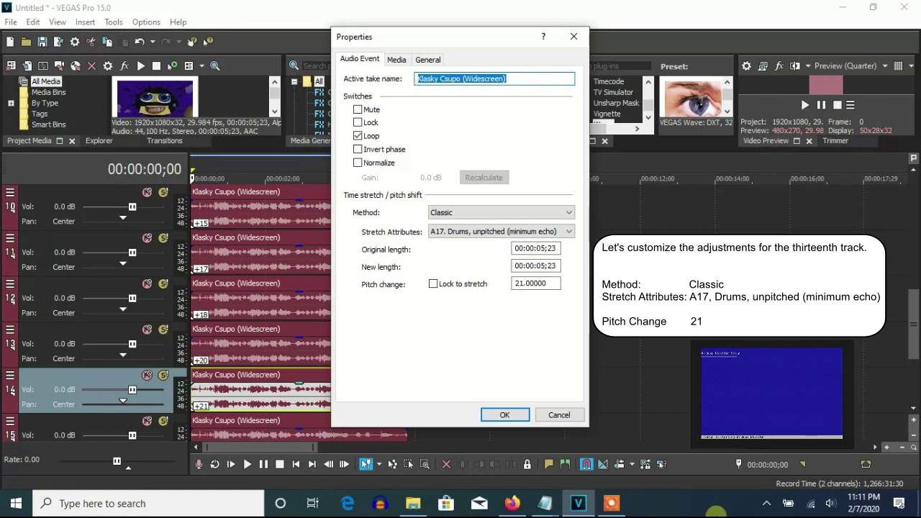
left_click(514, 415)
scroll(910, 376, "down", 3)
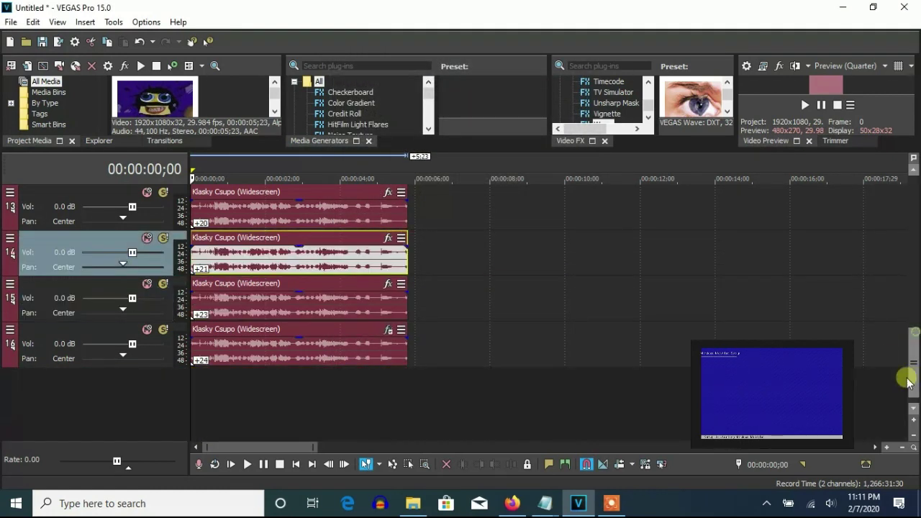
right_click(370, 305)
left_click(425, 485)
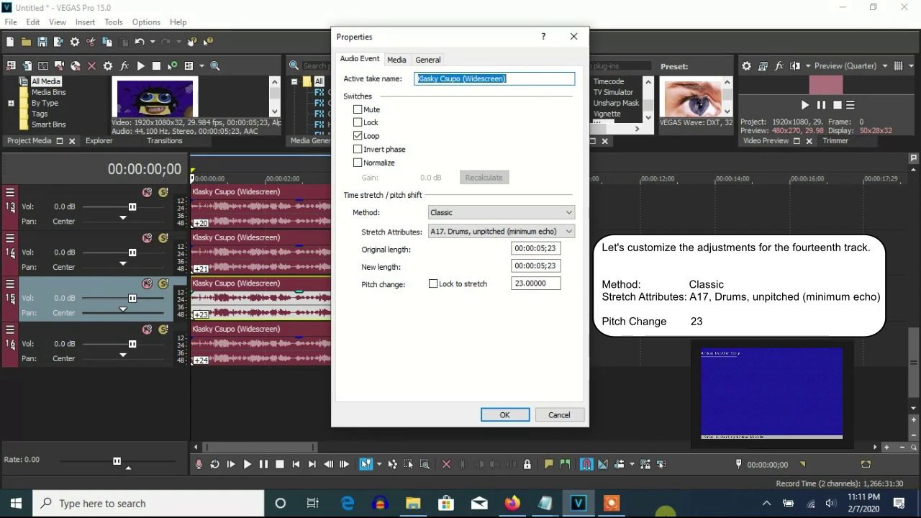
left_click(508, 415)
- Check the track 16 audio event's pitch properties and the settings of its Pitch Shift event effect
right_click(368, 350)
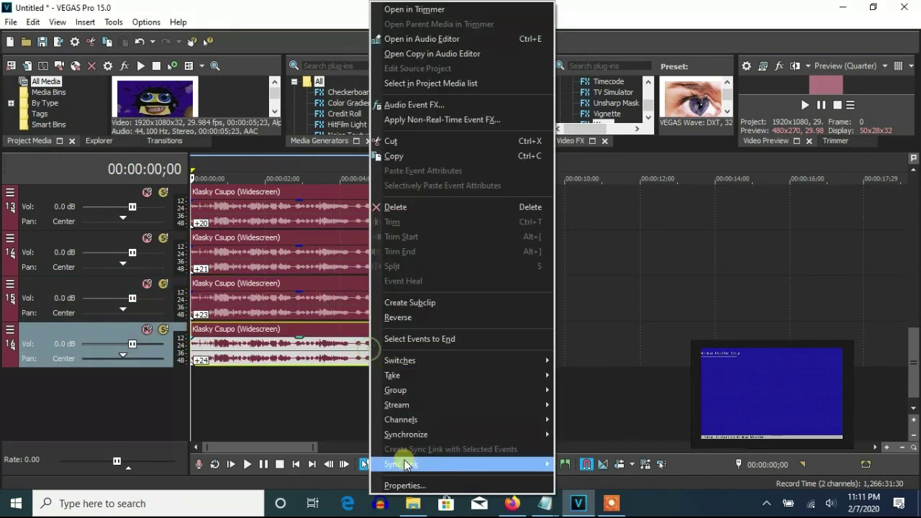
left_click(404, 485)
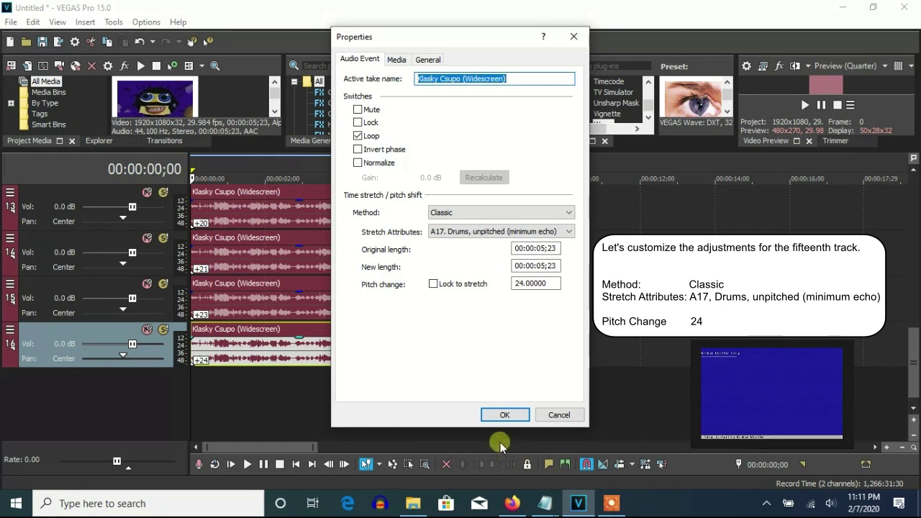
left_click(504, 415)
left_click(387, 329)
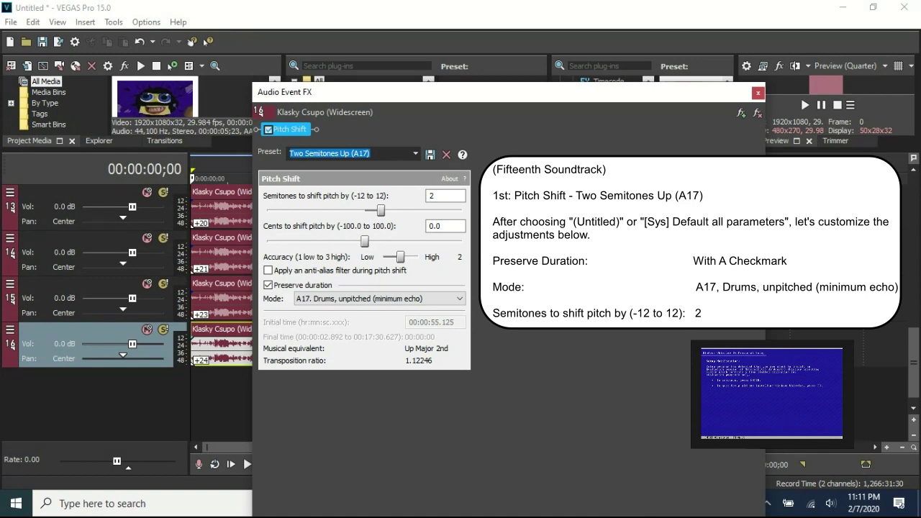
left_click(757, 92)
- Open the Render As dialog for the project
left_click_drag(914, 386, 917, 214)
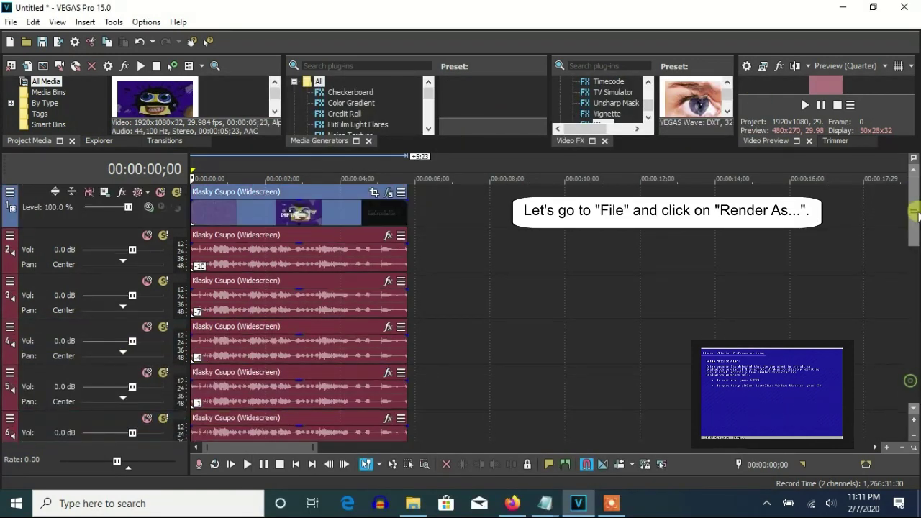
left_click(11, 22)
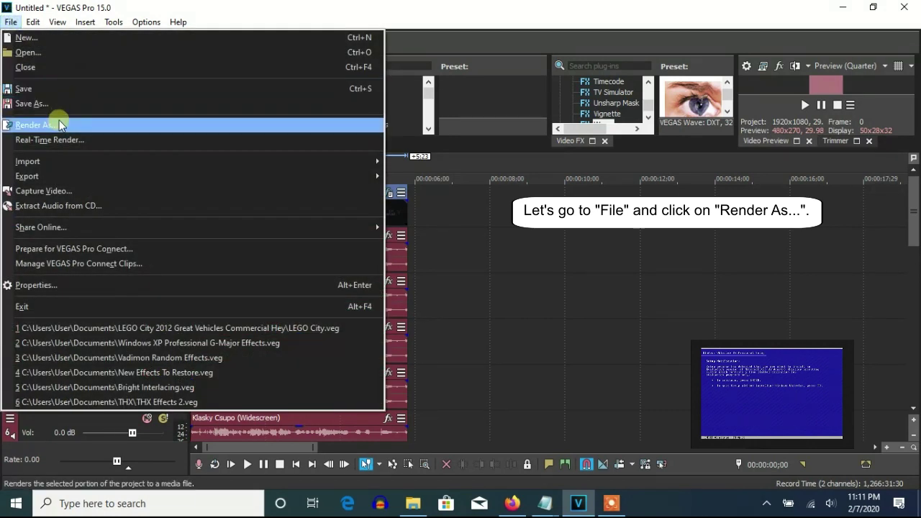
left_click(60, 125)
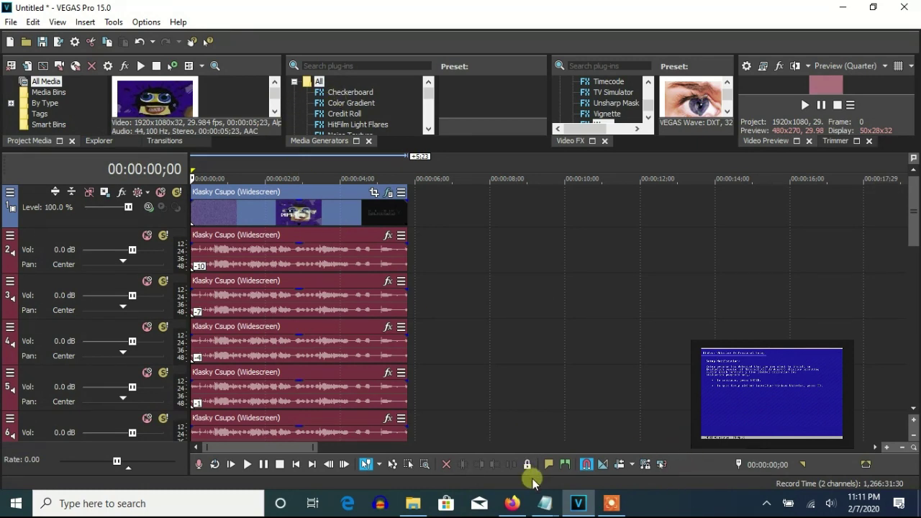
- Name the output file G-Major 87 and render the project with the Sony AVC/MVC Internet 1280x720-30p template
left_click(570, 449)
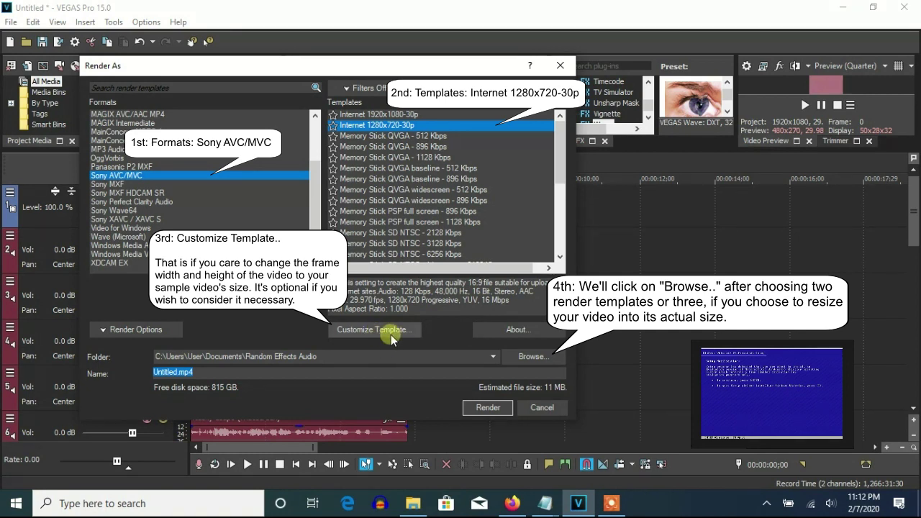
left_click(531, 357)
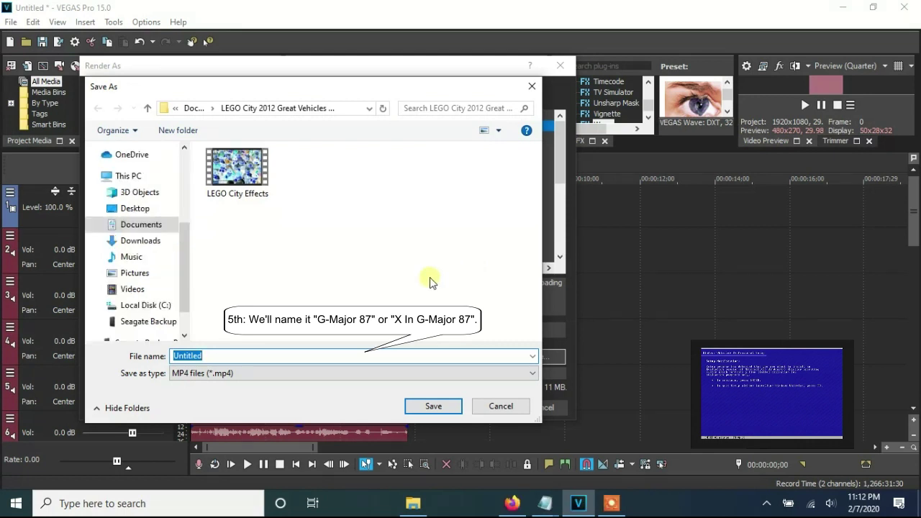
type("G")
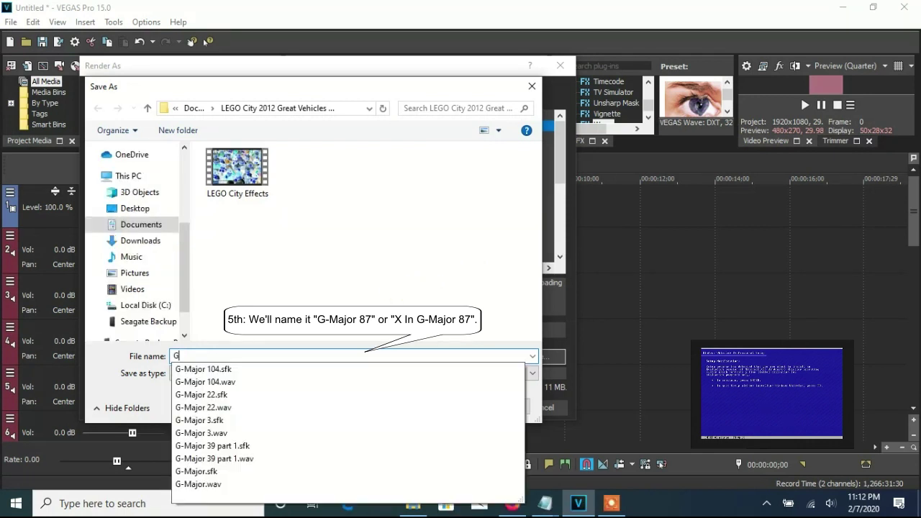
type("-Major 87")
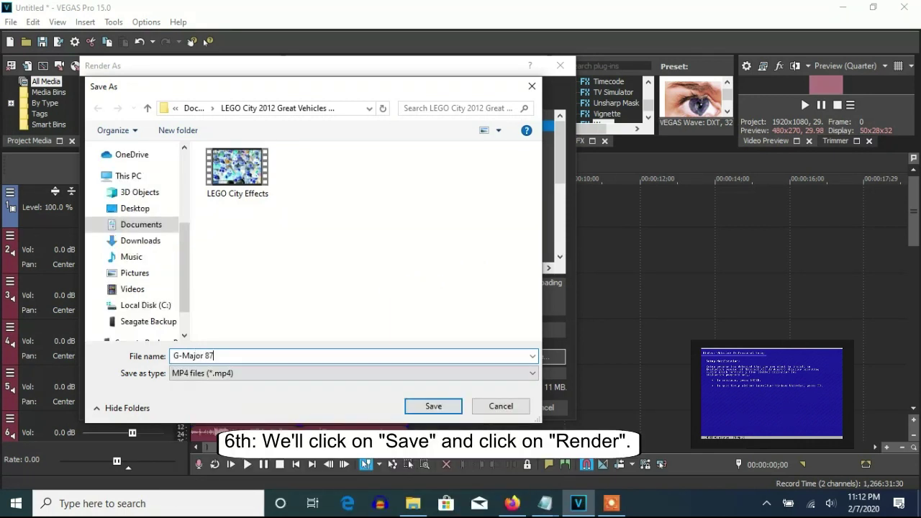
left_click(433, 405)
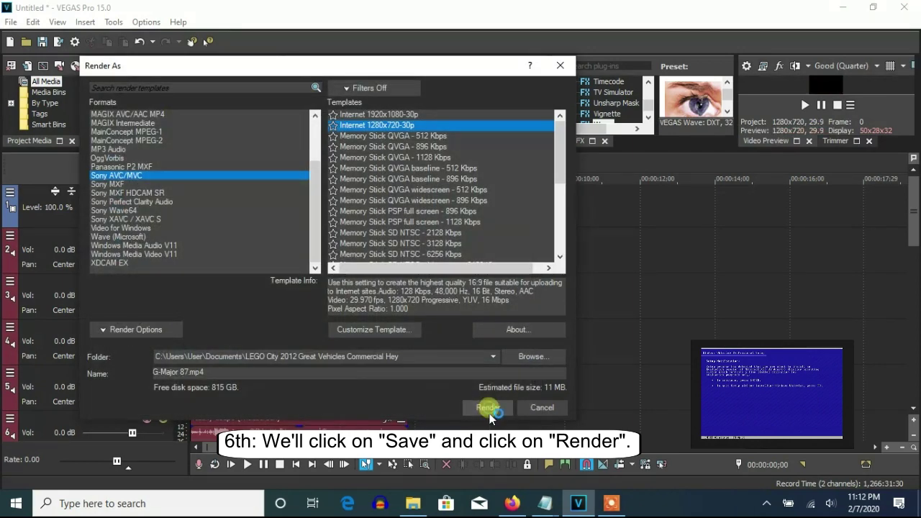
left_click(489, 407)
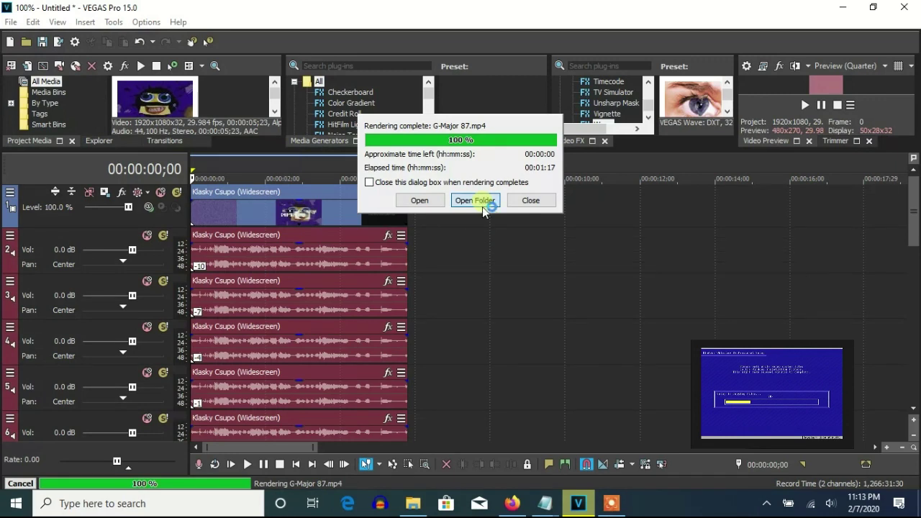
- Open the rendered file's folder and add the G-Major 87 video to the timeline after the Klasky Csupo clip
left_click(485, 202)
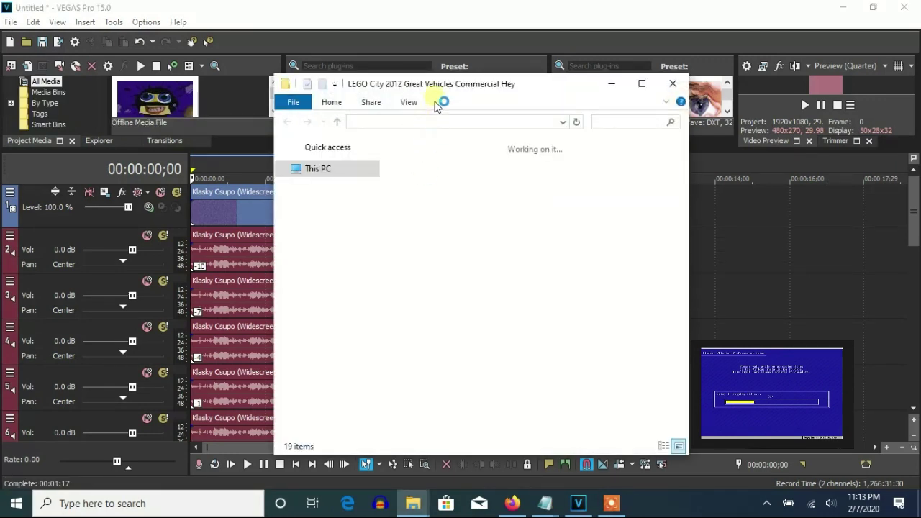
left_click_drag(405, 88, 555, 90)
left_click_drag(424, 179, 505, 180)
left_click_drag(828, 212, 859, 336)
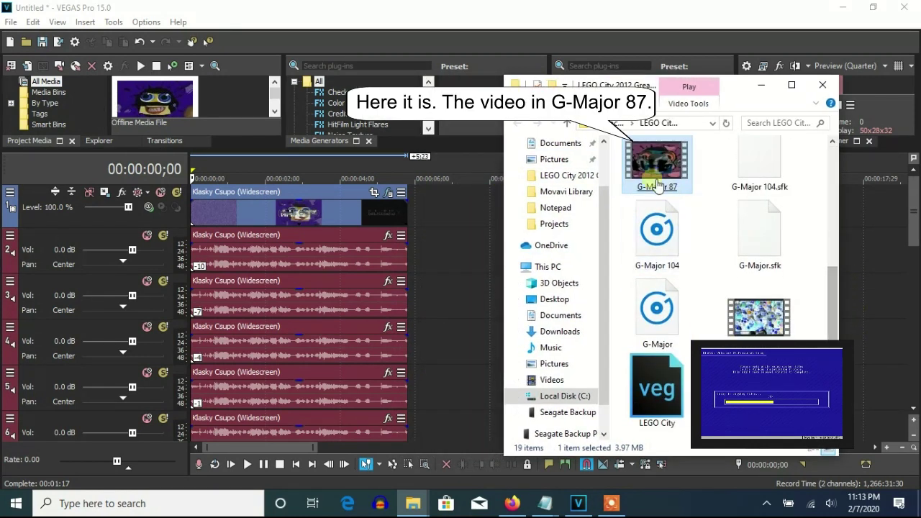
left_click_drag(648, 176, 425, 217)
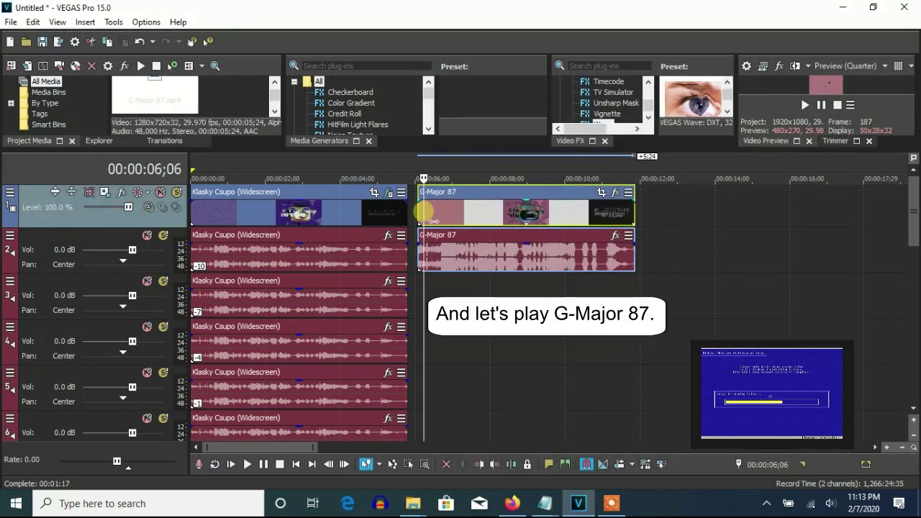
- Enlarge the video preview and play the Klasky Csupo clip with its effects from the start of the timeline
left_click(194, 210)
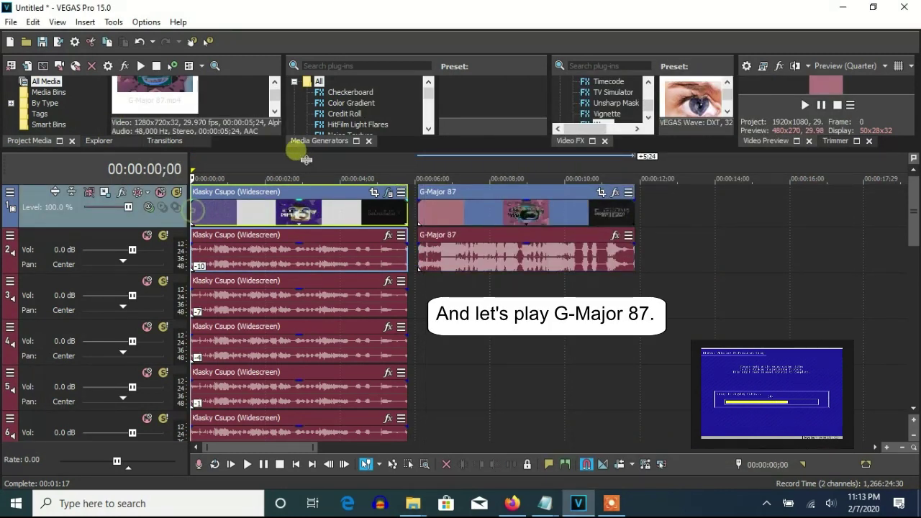
left_click_drag(295, 150, 294, 231)
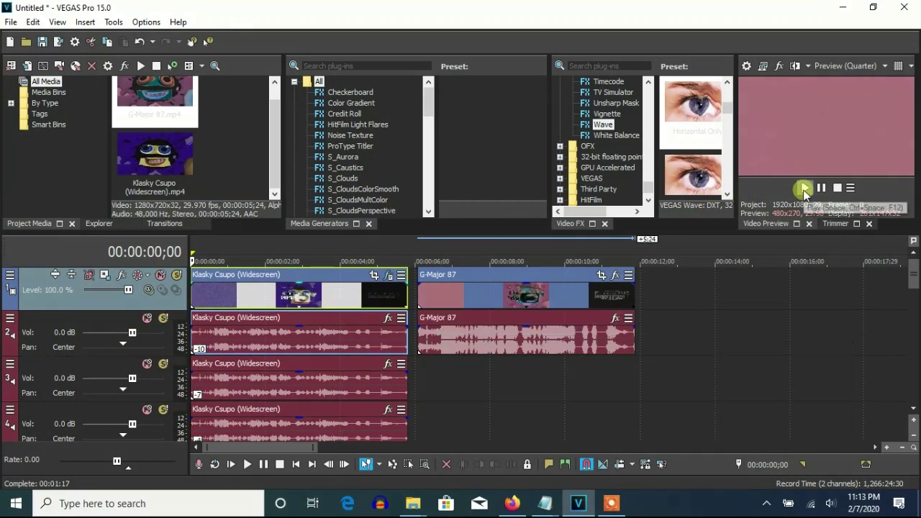
left_click(803, 189)
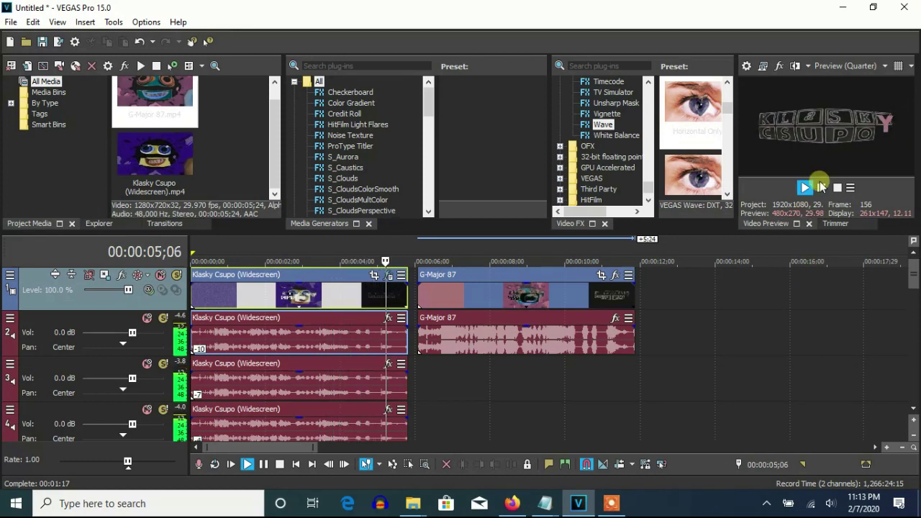
left_click(820, 187)
- Shift the G-Major 87 video event about 1:07 later on the timeline and try to delete audio track 2
left_click_drag(480, 308, 528, 308)
right_click(438, 335)
left_click(468, 234)
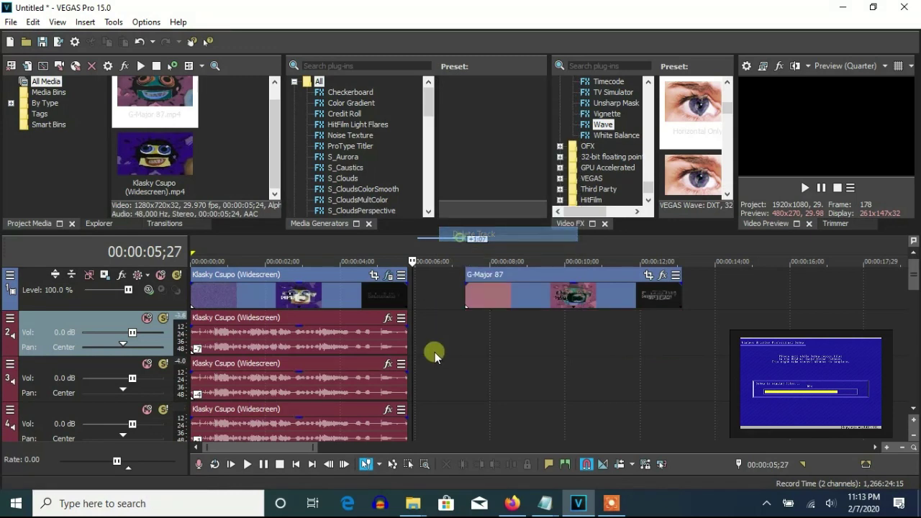
left_click(139, 45)
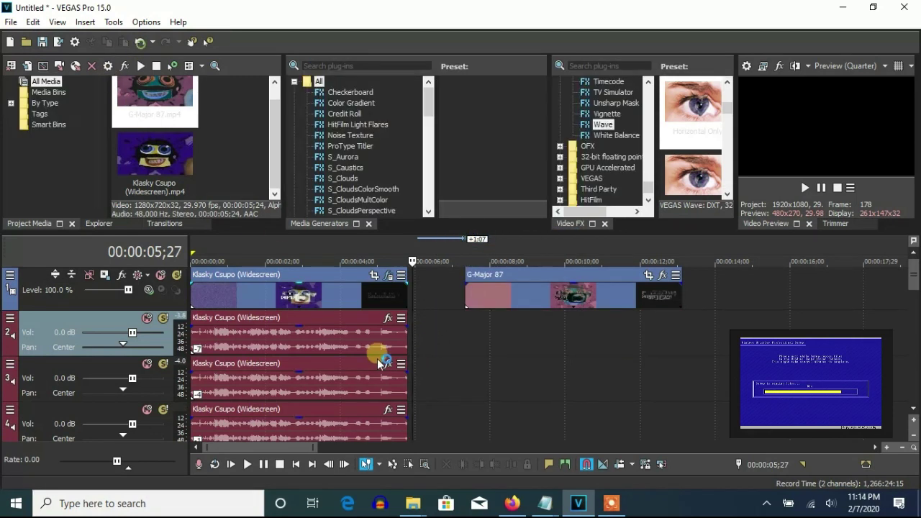
- Duplicate audio tracks 2 and 3 to get a second track with the G-Major 87 audio
right_click(429, 387)
left_click(448, 279)
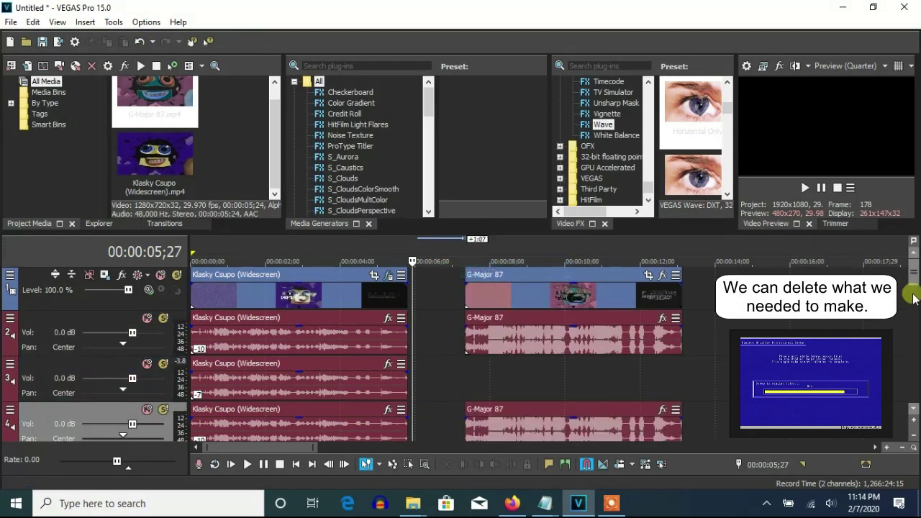
- Delete all the Klasky Csupo audio tracks below track 8
scroll(916, 277, "down", 5)
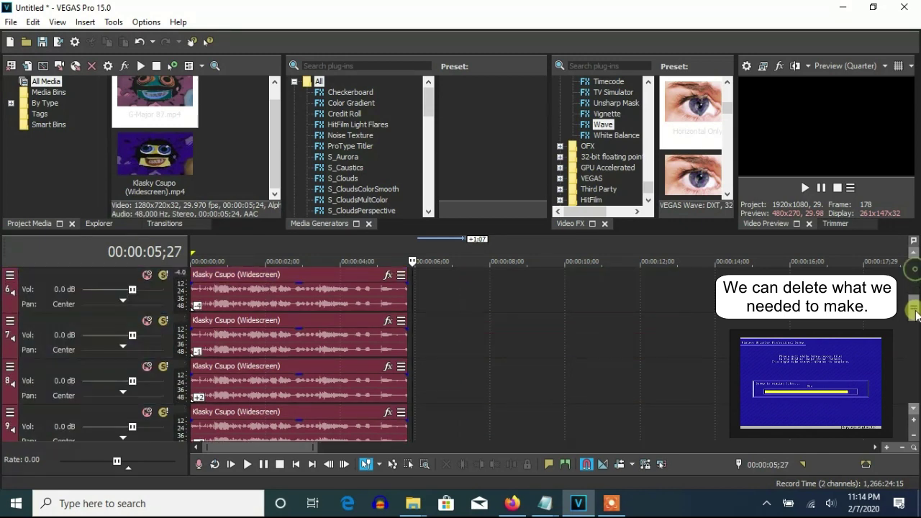
right_click(410, 380)
left_click(438, 278)
right_click(452, 365)
left_click(481, 260)
right_click(452, 364)
left_click(480, 266)
right_click(451, 371)
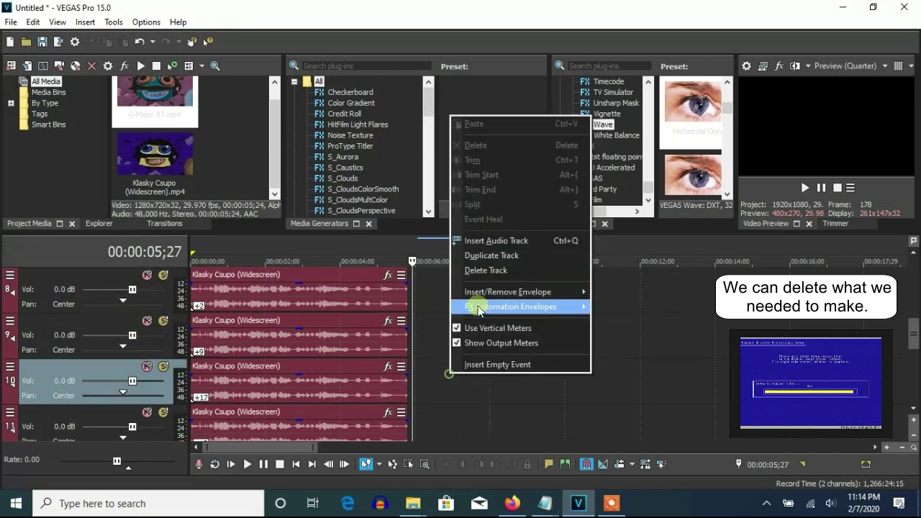
left_click(481, 274)
right_click(451, 370)
left_click(480, 274)
right_click(441, 380)
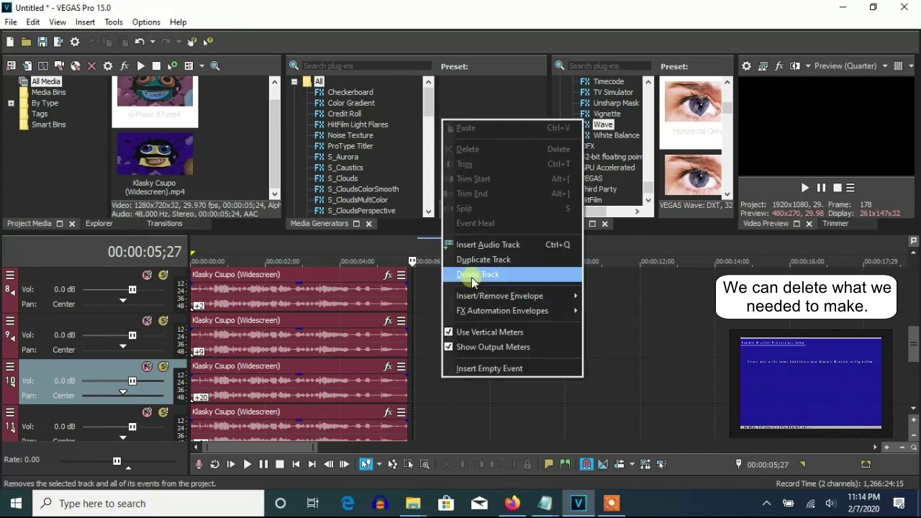
left_click(481, 268)
right_click(450, 372)
left_click(469, 275)
right_click(431, 376)
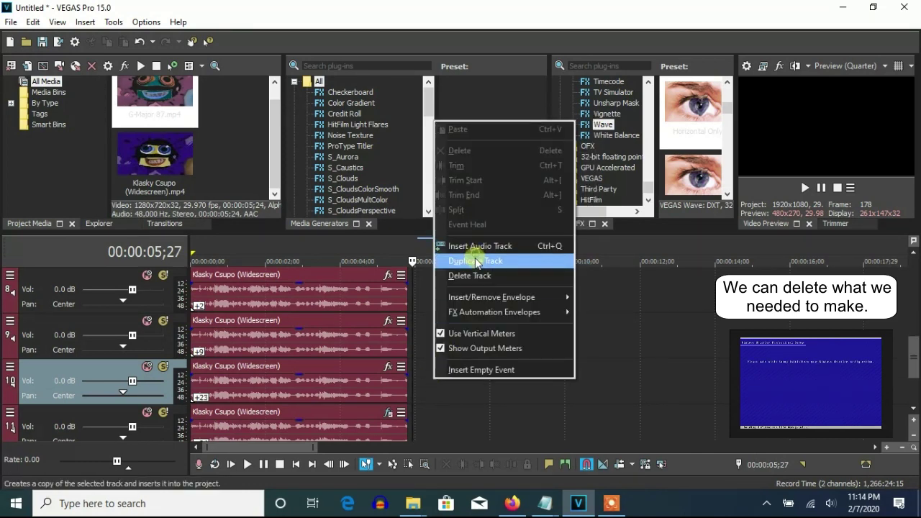
left_click(471, 272)
right_click(440, 337)
left_click(469, 234)
right_click(437, 339)
left_click(462, 240)
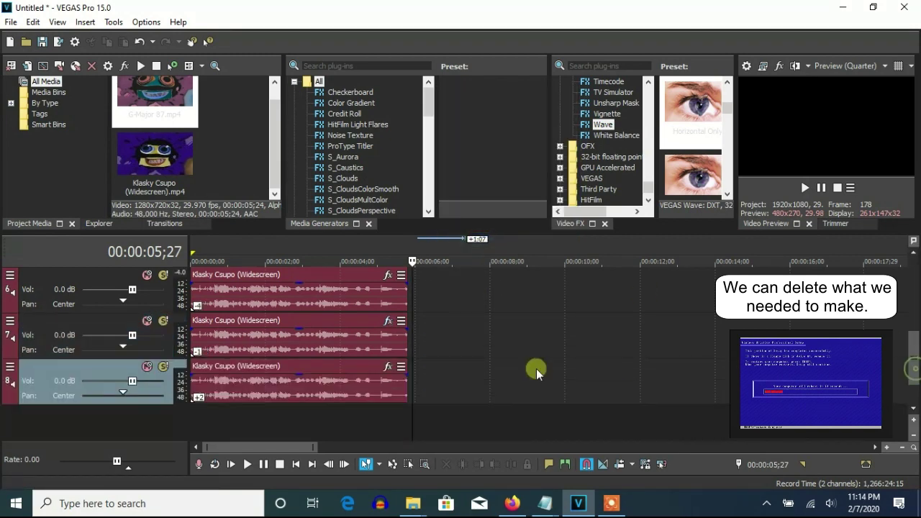
- Delete audio tracks 5 to 8 and track 3, keeping only the two audio tracks that hold G-Major 87
right_click(507, 346)
left_click(527, 248)
right_click(446, 350)
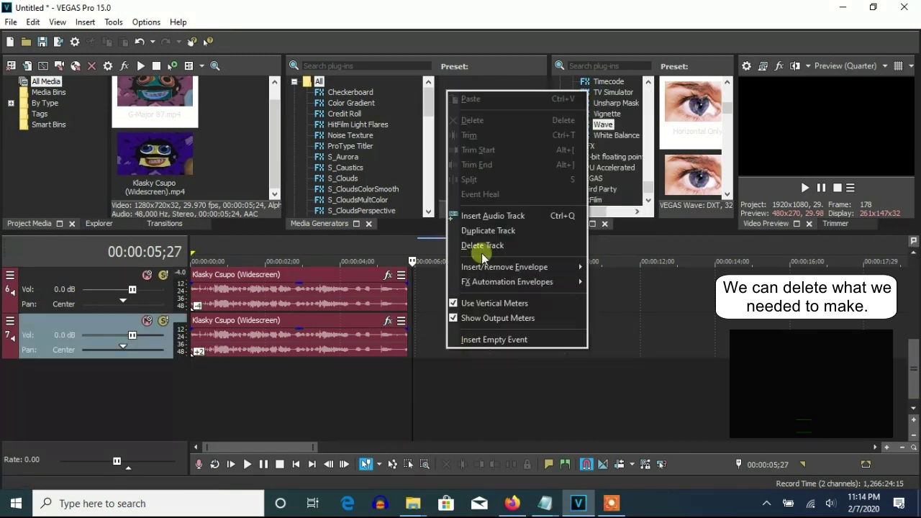
left_click(476, 242)
right_click(444, 325)
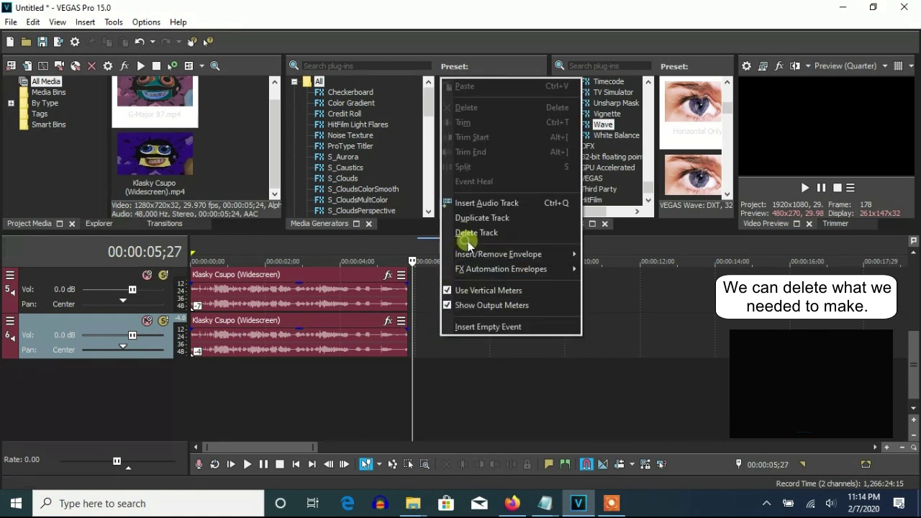
left_click(469, 233)
left_click_drag(915, 365, 910, 293)
right_click(554, 422)
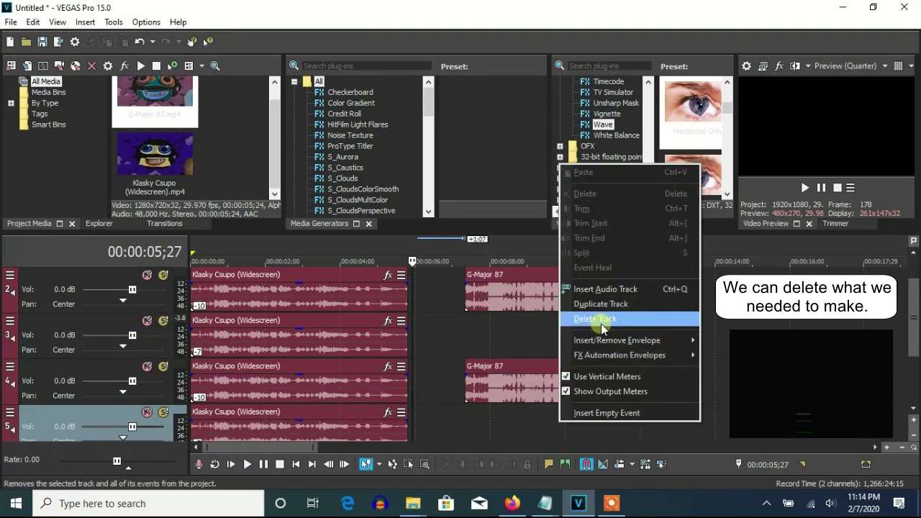
left_click(598, 320)
right_click(499, 347)
left_click(535, 240)
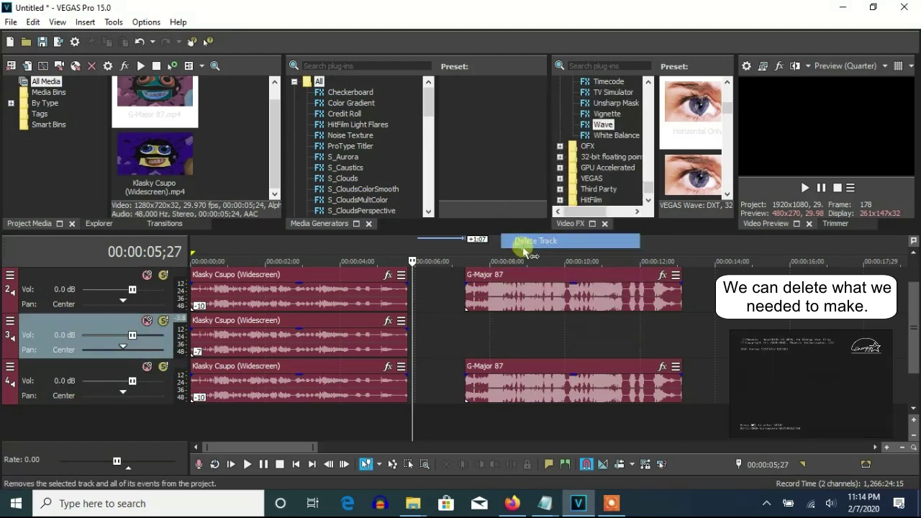
- Delete the remaining Klasky Csupo events and move the G-Major 87 video and both its audio events to the start of the timeline
left_click(249, 329)
key("Delete")
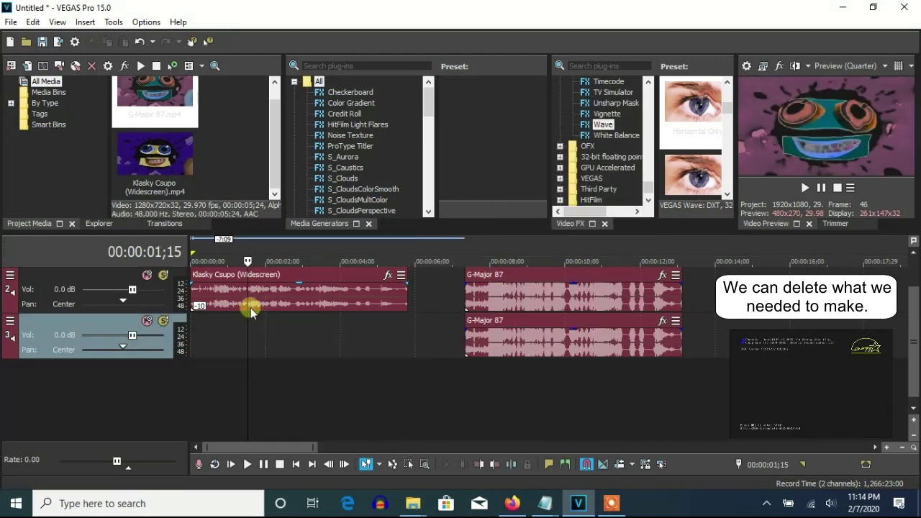
scroll(913, 324, "up", 2)
left_click(292, 291)
key("Delete")
left_click_drag(461, 299, 198, 295)
left_click_drag(528, 394, 270, 380)
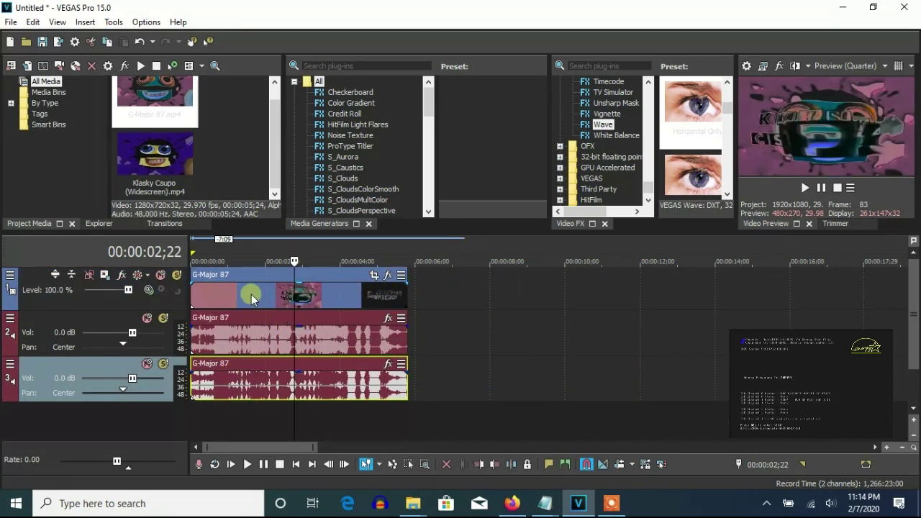
- Apply the Gradient Map effect to the G-Major 87 video event with the G-Major 39/G-Major 54 preset
left_click(251, 295)
right_click(279, 295)
left_click(353, 96)
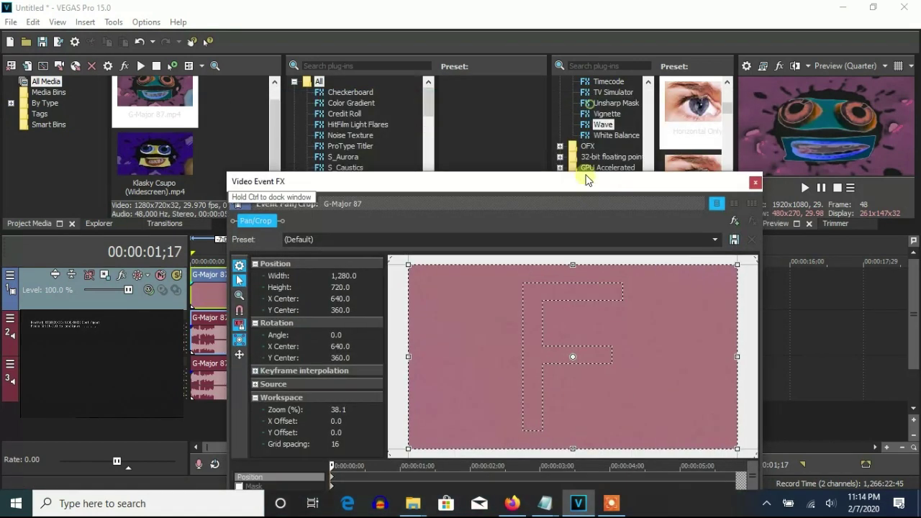
scroll(605, 118, "up", 10)
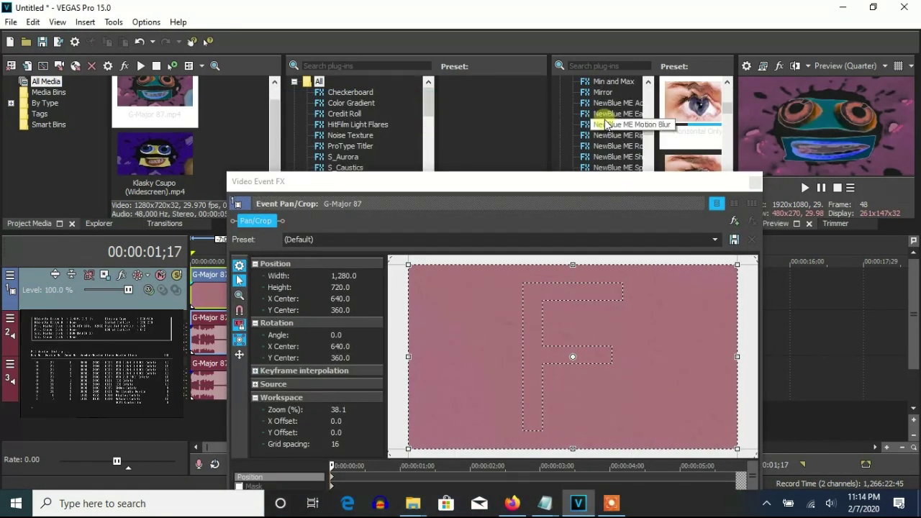
scroll(613, 126, "up", 3)
left_click(616, 135)
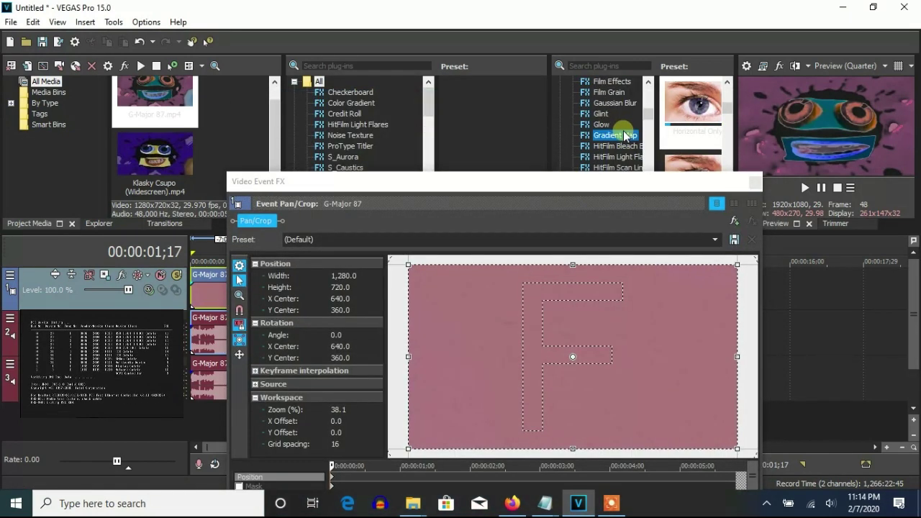
left_click_drag(687, 108, 715, 237)
left_click(714, 239)
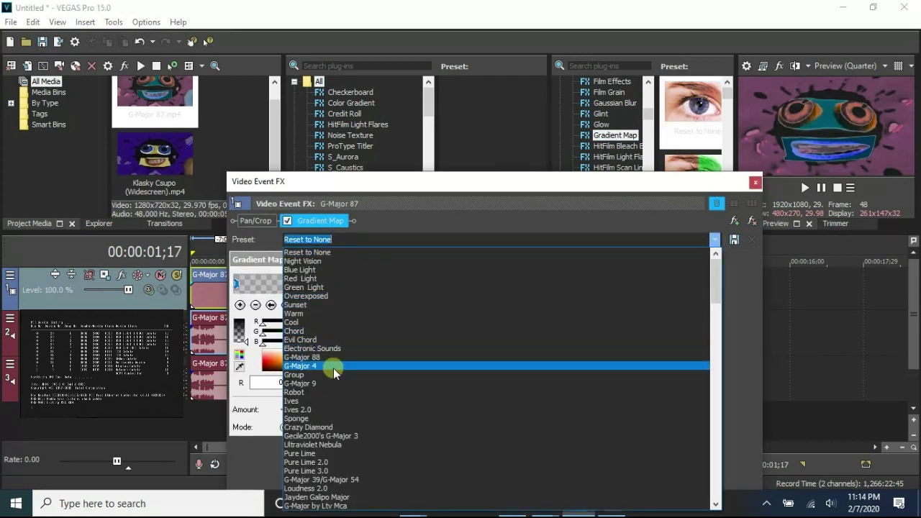
left_click(344, 479)
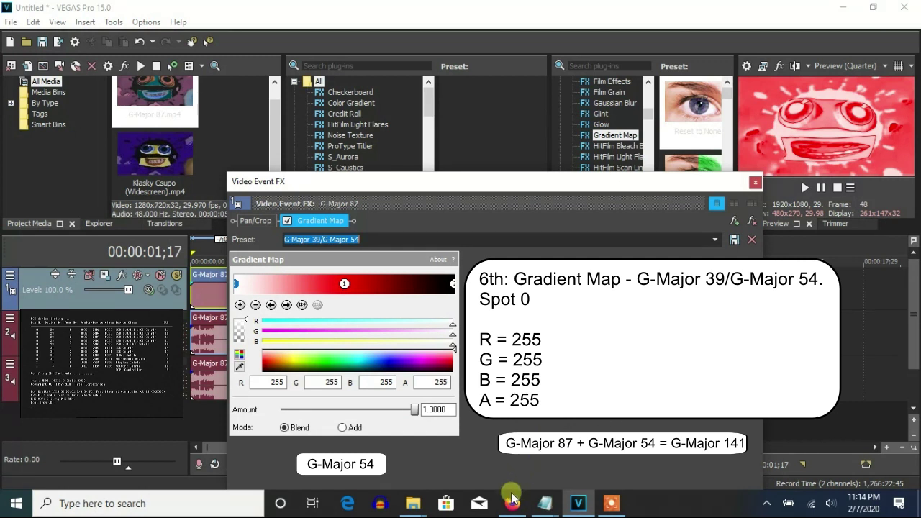
- Check the RGBA values of gradient spots 1 and 2 in the Gradient Map settings, and close the effects window
left_click(344, 284)
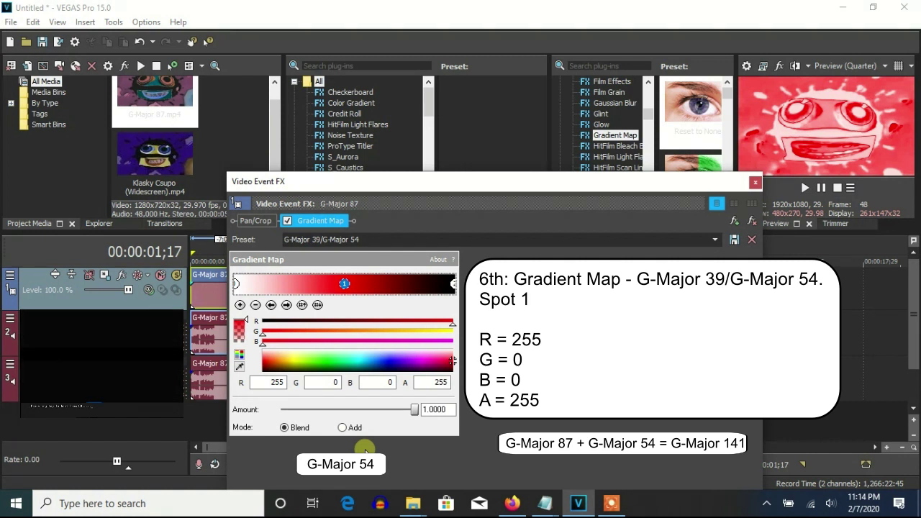
left_click(452, 285)
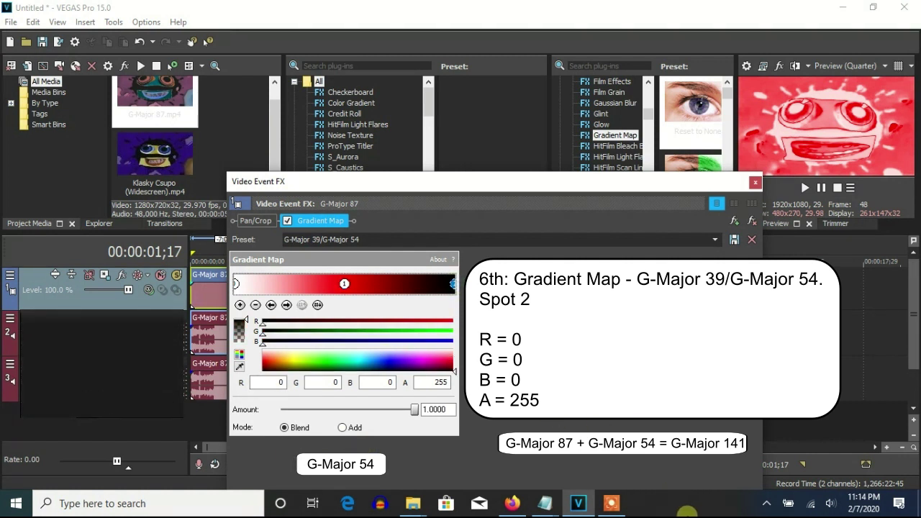
left_click(755, 184)
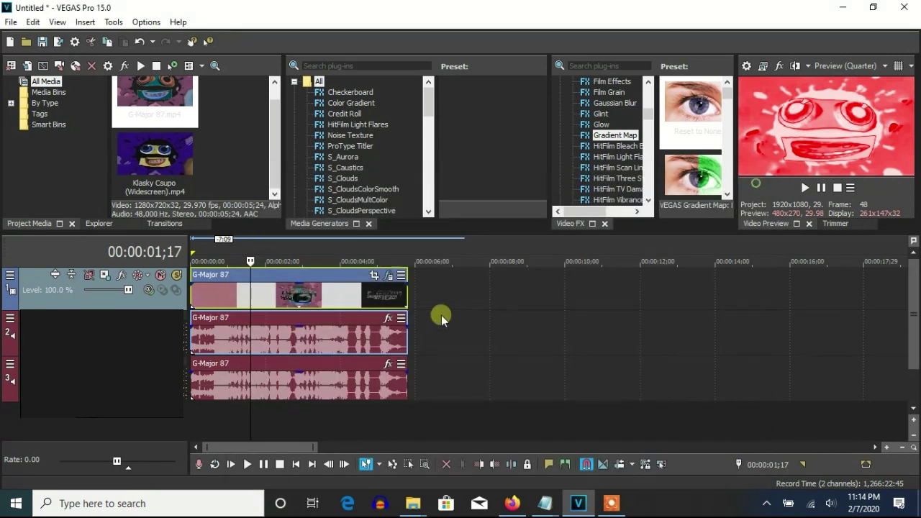
- Set the first G-Major 87 audio event to the élastique method with Pro stretch attributes and a pitch change of 5
right_click(329, 339)
left_click(369, 487)
left_click(454, 212)
left_click(461, 224)
left_click(540, 282)
double_click(539, 283)
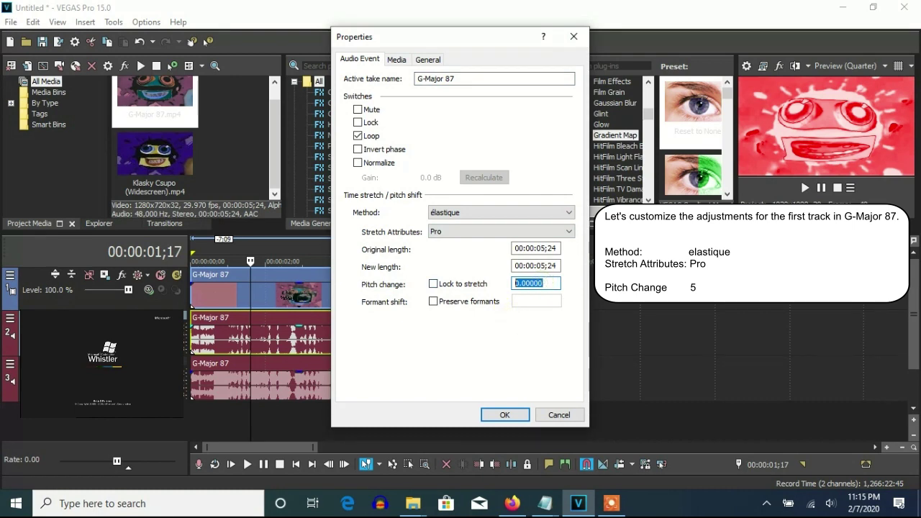
left_click(504, 415)
- Set the second G-Major 87 audio event to the élastique method with Pro stretch attributes and a pitch change of 10
right_click(353, 381)
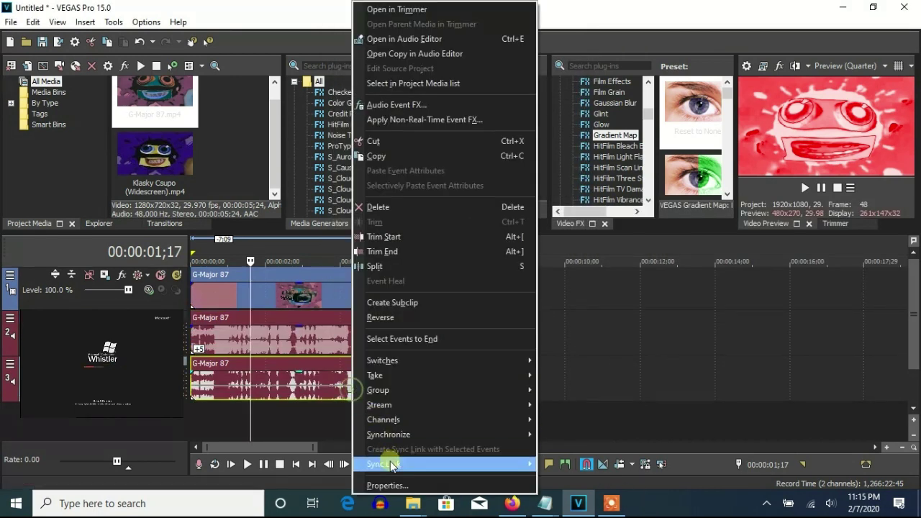
left_click(374, 485)
left_click(458, 213)
left_click(461, 224)
double_click(540, 283)
type("10")
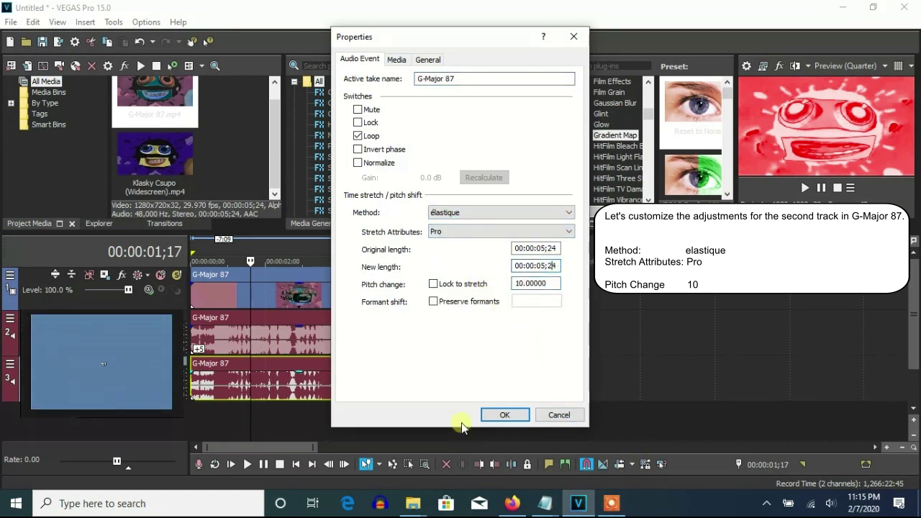
left_click(504, 415)
- Duplicate the second audio track with a pitch change of 14.19 on the copy, and play the result
right_click(532, 395)
left_click(532, 279)
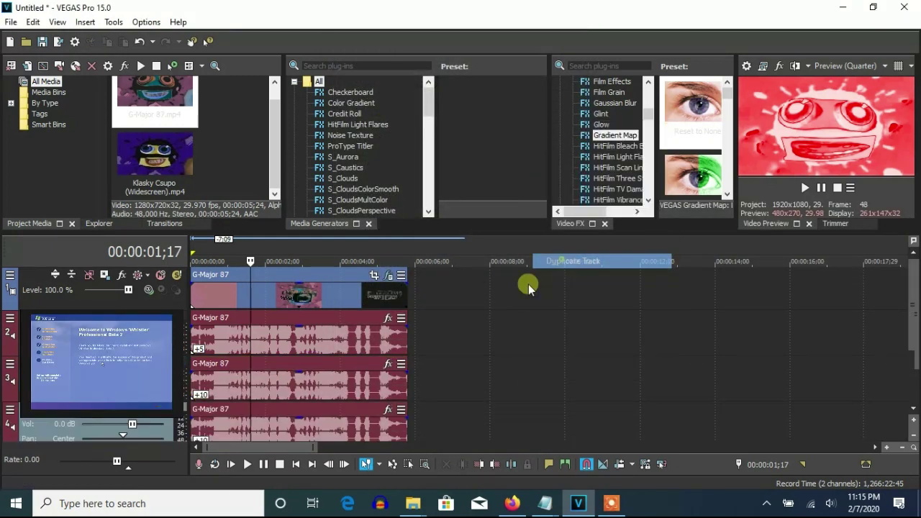
right_click(314, 437)
left_click(353, 486)
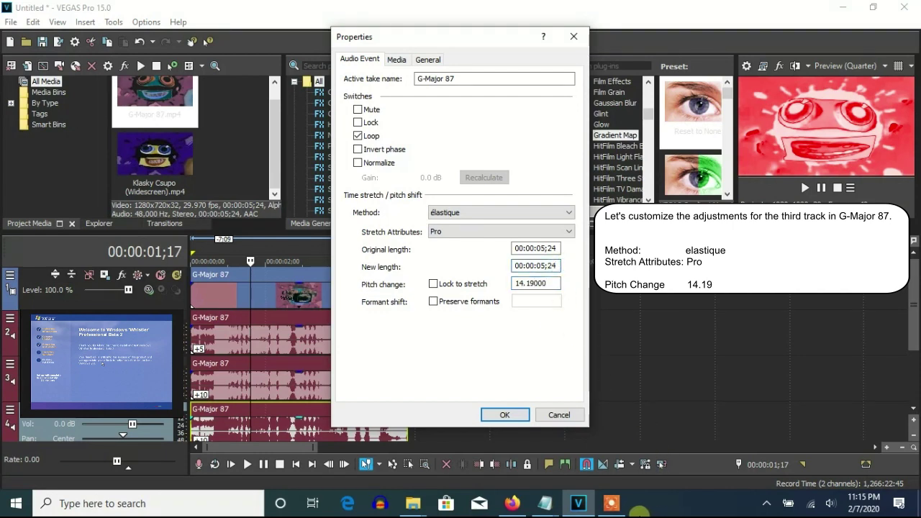
left_click(504, 415)
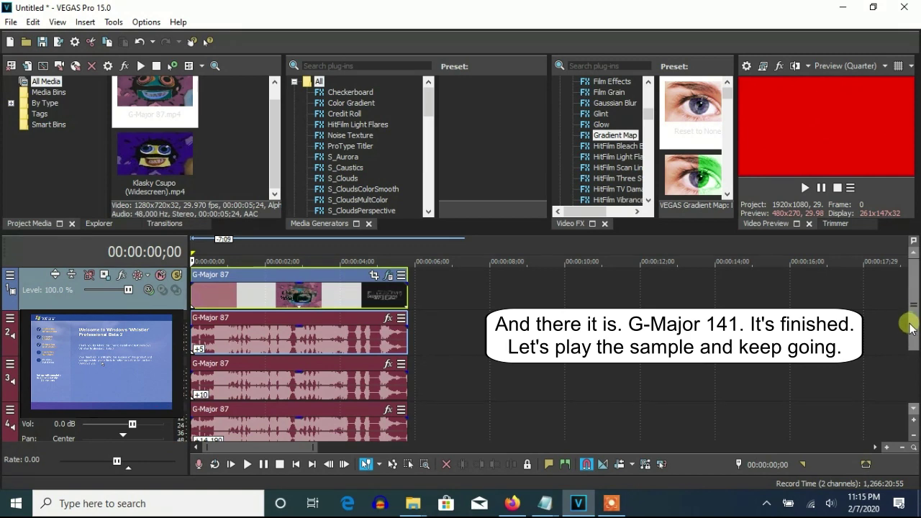
mouse_move(908, 325)
left_mouse_down()
mouse_move(912, 338)
mouse_move(915, 316)
left_mouse_up()
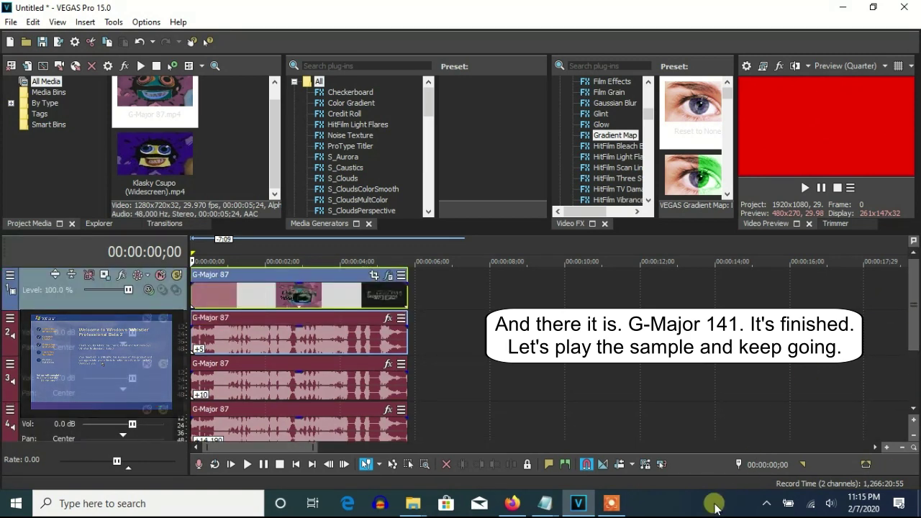
left_click(804, 188)
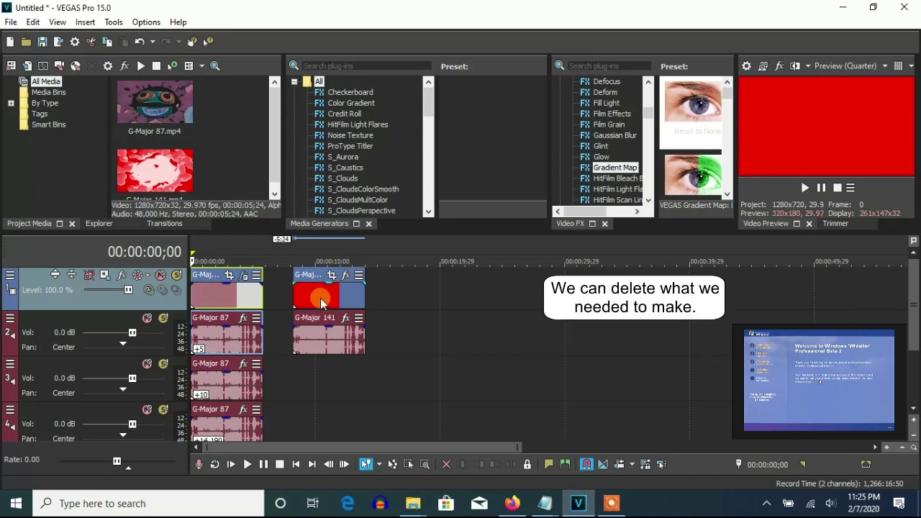
- Delete the G-Major 87 events and move the rendered G-Major 141 video and audio to the start of the timeline
right_click(222, 440)
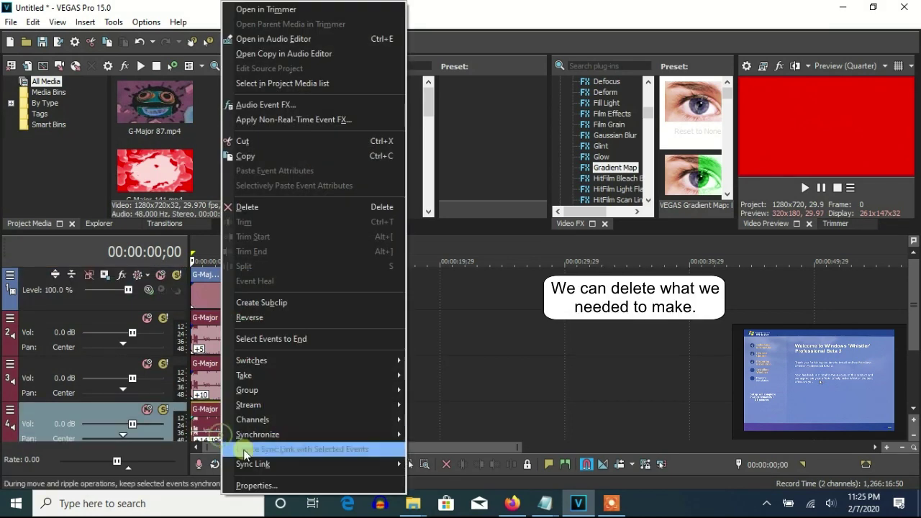
left_click(257, 209)
right_click(216, 381)
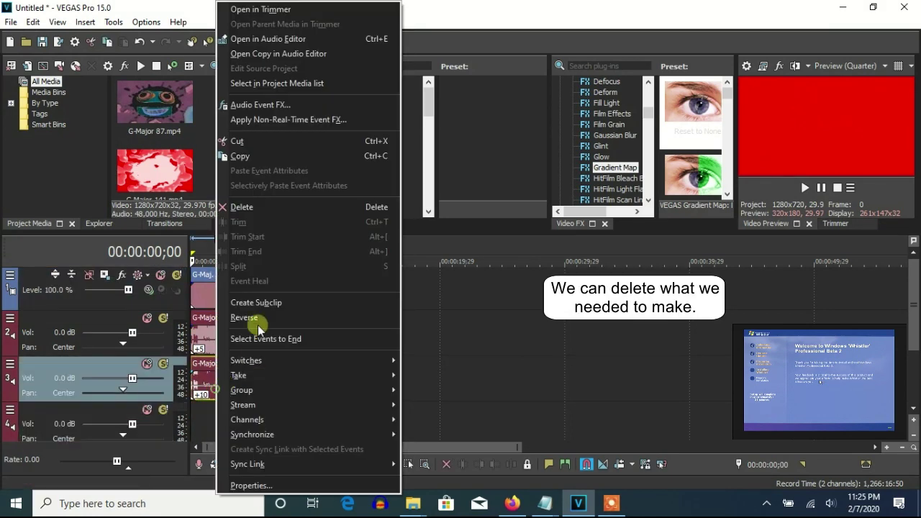
left_click(240, 206)
left_click(200, 306)
key("Delete")
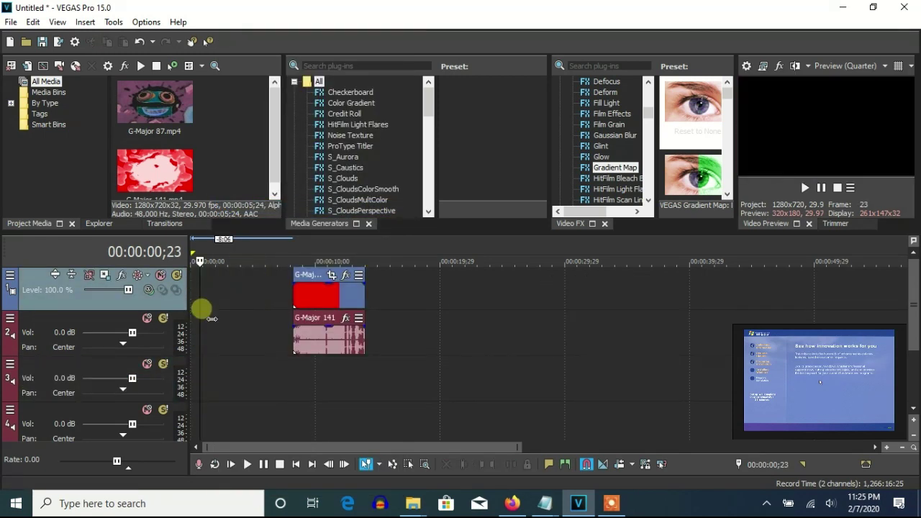
left_click_drag(334, 295, 234, 294)
left_click(240, 298)
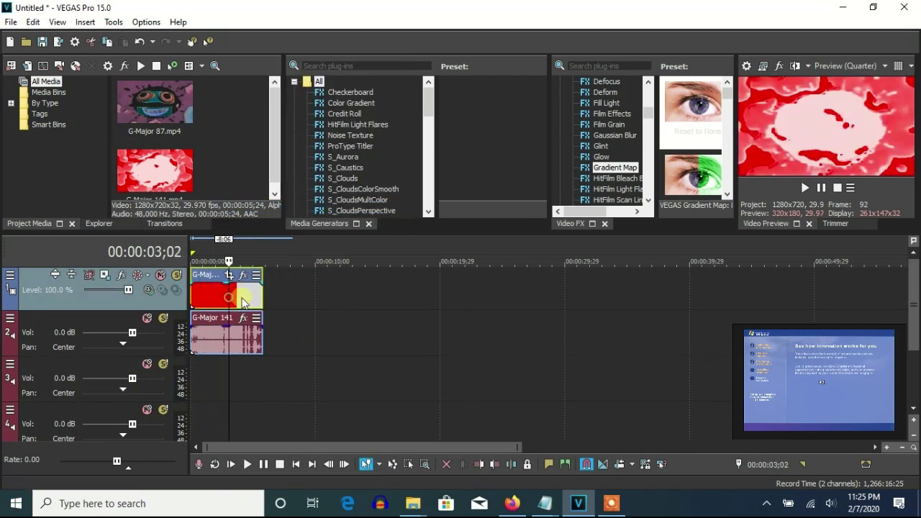
- Apply the HSL Adjust effect to the G-Major 141 video event with the Max Saturation preset
right_click(242, 298)
left_click(286, 114)
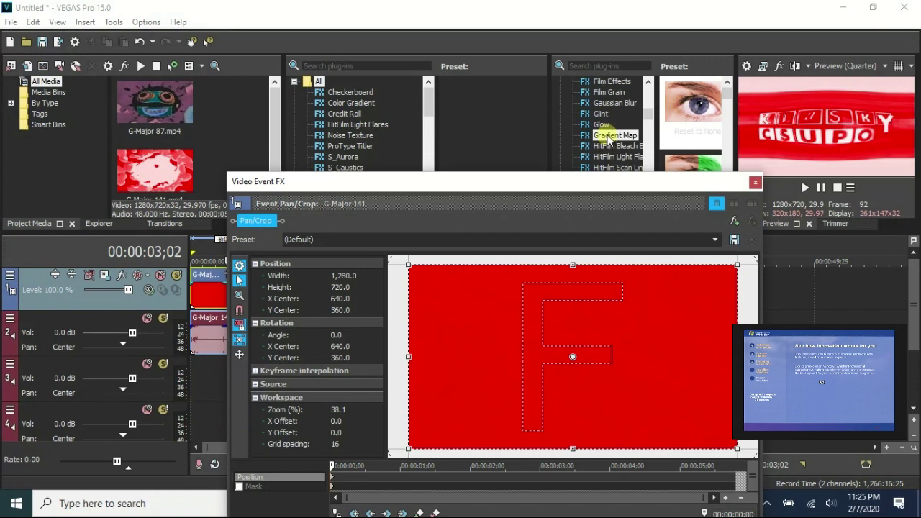
scroll(608, 149, "down", 4)
left_click(610, 124)
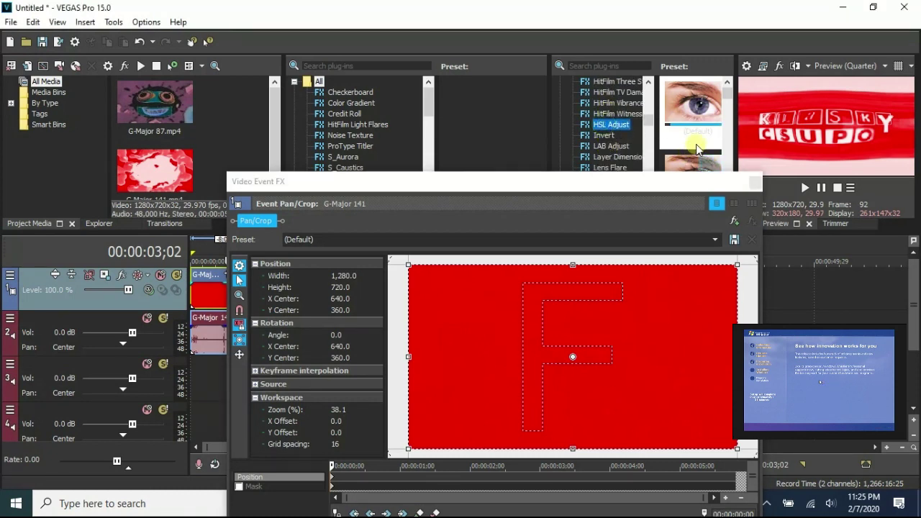
left_click_drag(697, 144, 551, 353)
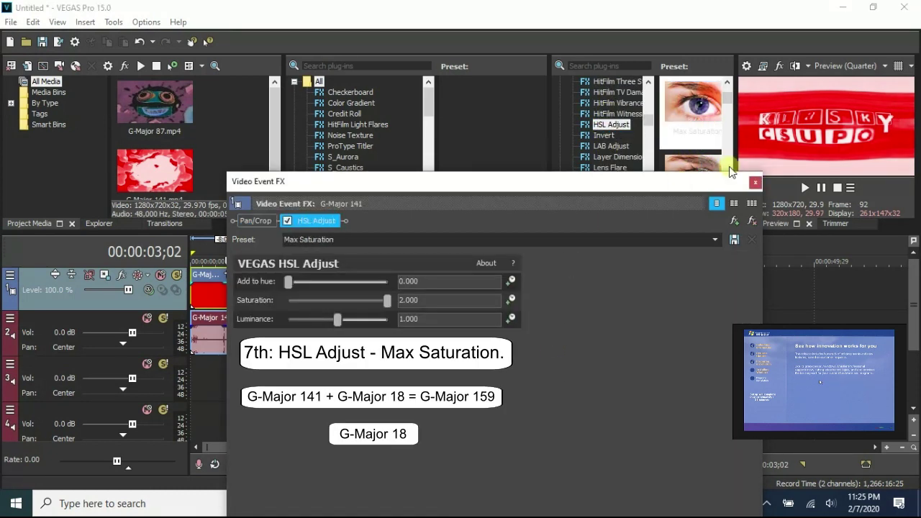
left_click(755, 183)
- Set the G-Major 141 audio event to the élastique method with Pro stretch attributes and a pitch change of -8
right_click(259, 350)
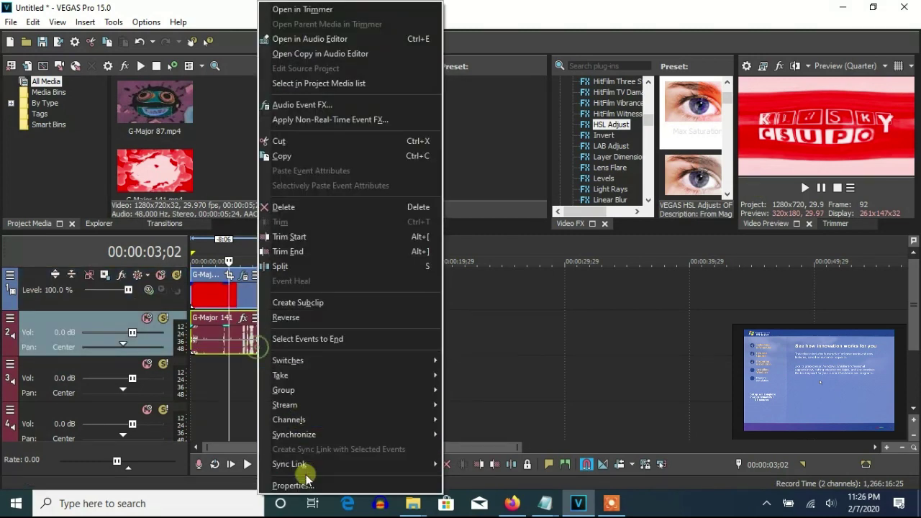
left_click(297, 477)
left_click(500, 212)
left_click(468, 220)
left_click(500, 231)
left_click(503, 264)
left_click(543, 283)
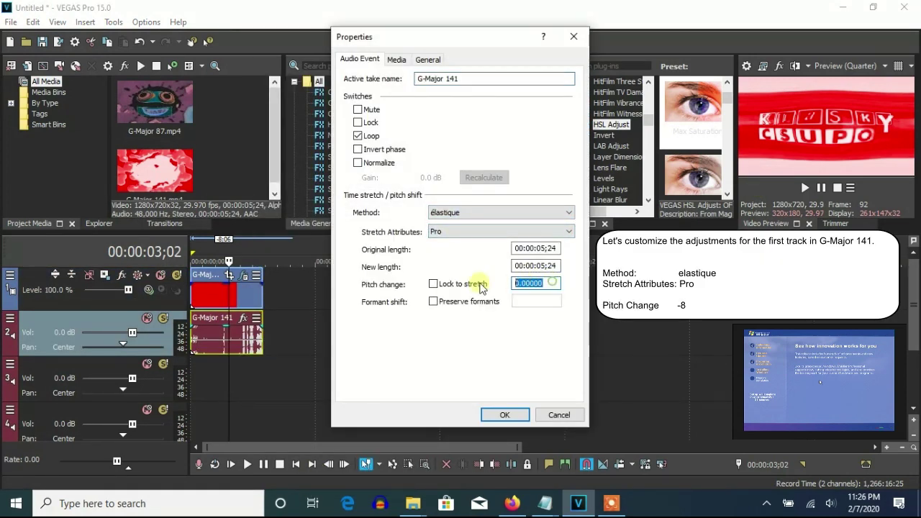
type("-8")
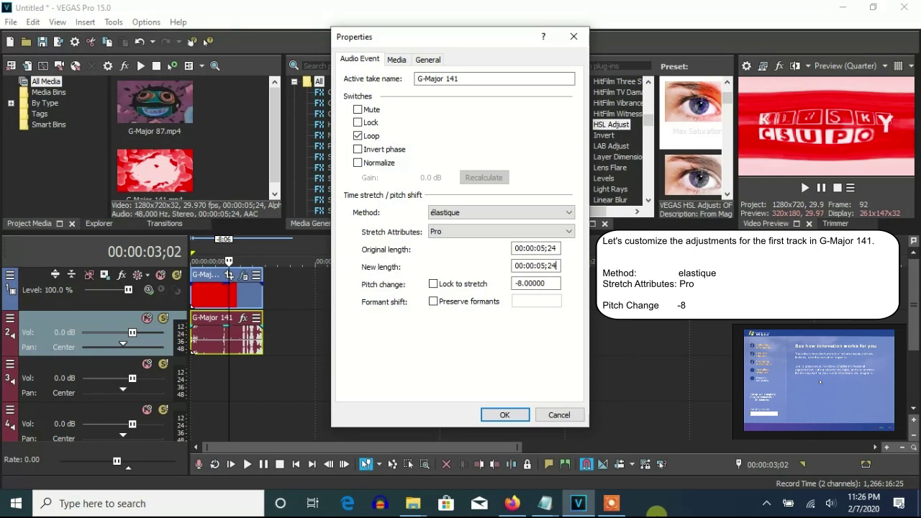
left_click(514, 420)
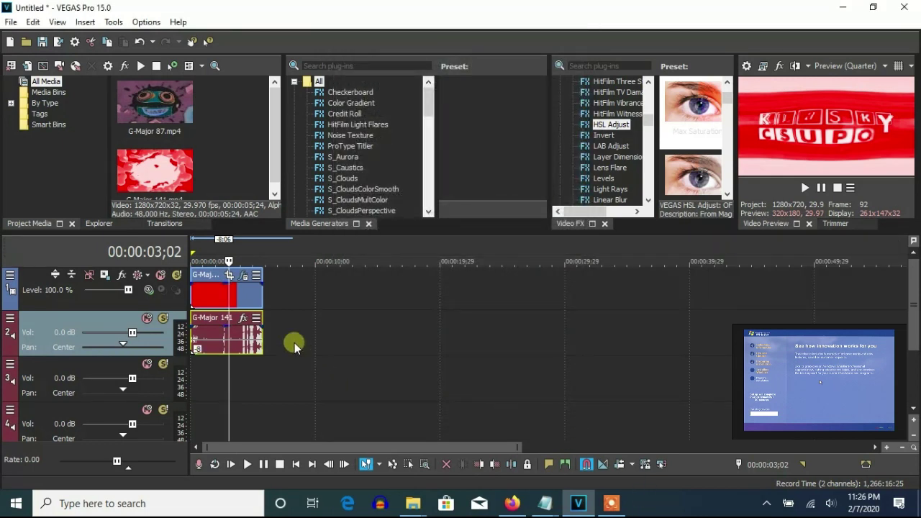
- Duplicate the G-Major 141 audio track and set the copy's pitch change to 0
right_click(298, 353)
left_click(321, 219)
right_click(242, 382)
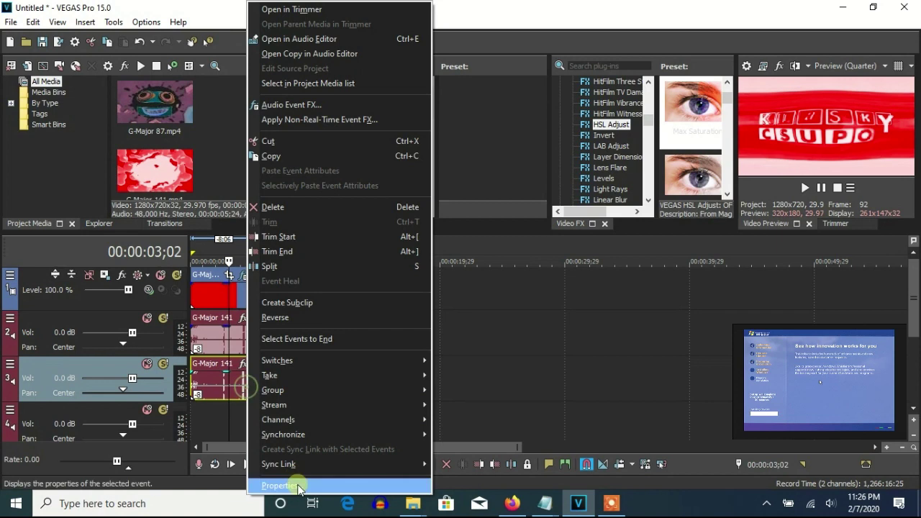
left_click(298, 485)
left_click(543, 284)
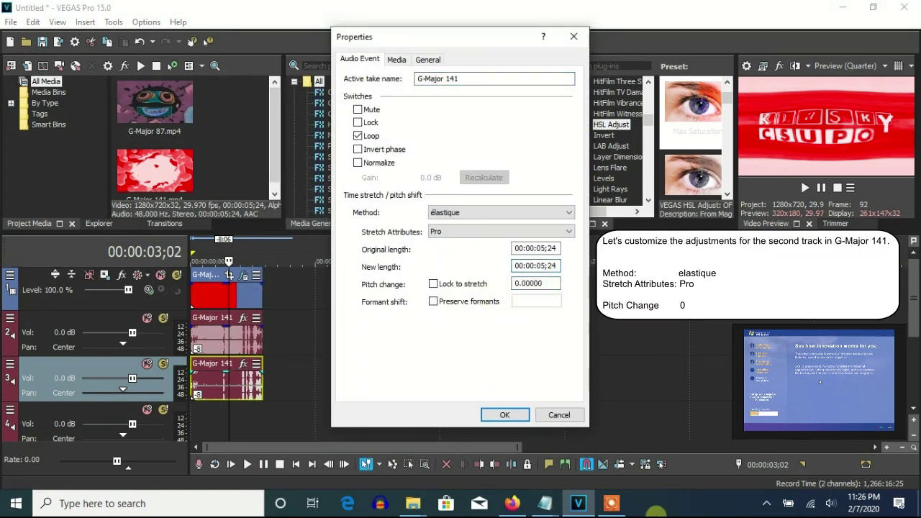
left_click(504, 415)
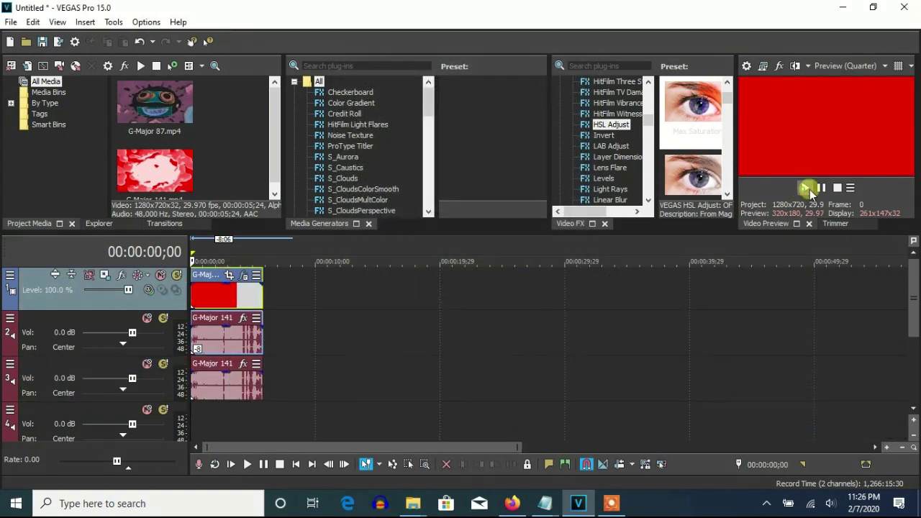
- Play the timeline from the start to check the saturated G-Major 141 video and its two audio tracks
left_click(804, 187)
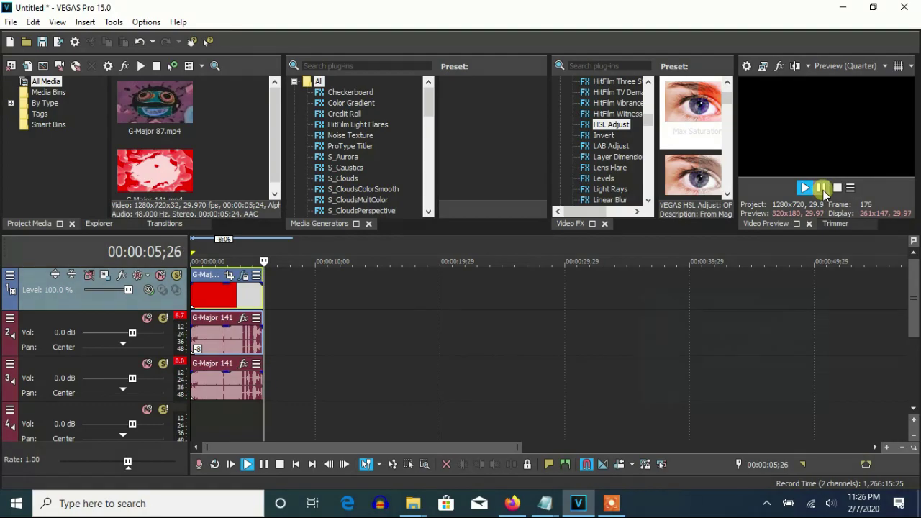
left_click(611, 503)
left_click(545, 487)
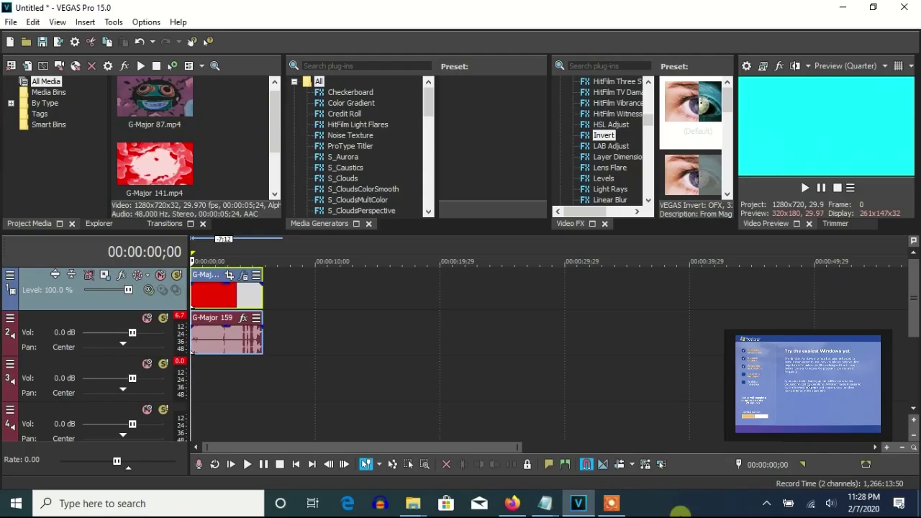
- Check the Invert effect settings on the G-Major 159 video event and close the effects window
left_click(243, 276)
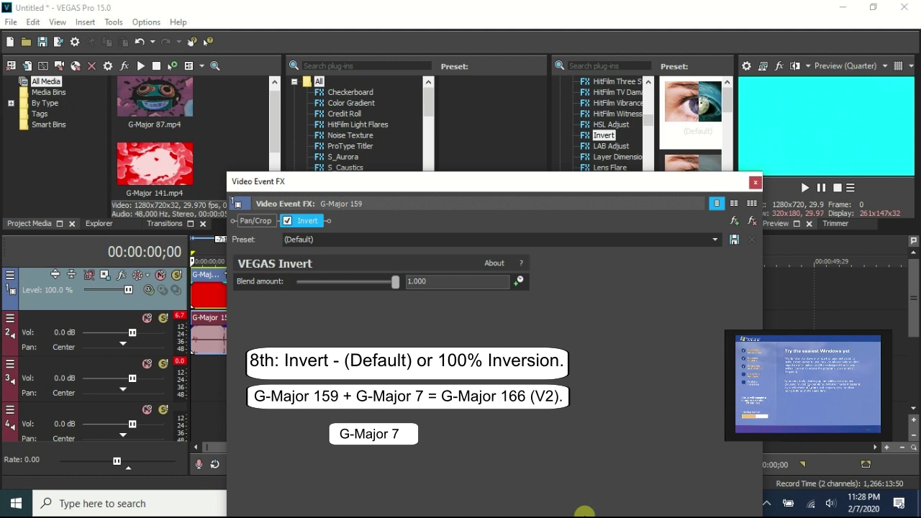
left_click(755, 182)
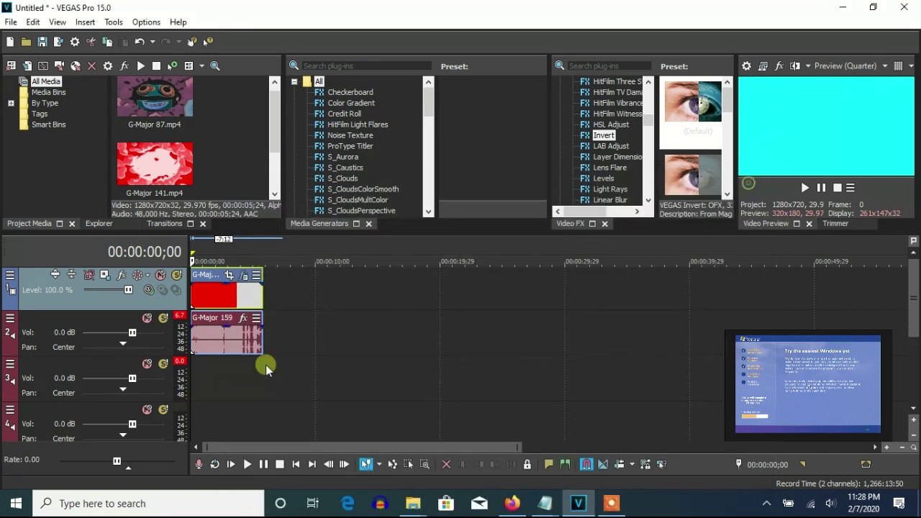
- Set the G-Major 159 audio event to the Classic method with the A17. Drums, unpitched (minimum echo) stretch attribute
right_click(249, 331)
left_click(294, 469)
left_click(487, 213)
left_click(487, 232)
left_click(477, 232)
left_click(504, 382)
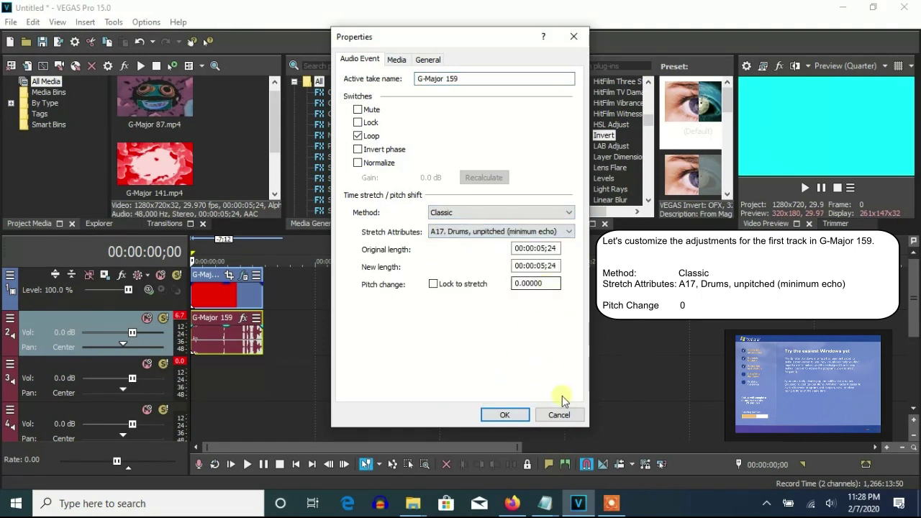
left_click(504, 415)
- Duplicate the G-Major 159 audio track and set the copy's pitch change to 3
right_click(300, 344)
left_click(331, 224)
right_click(237, 399)
left_click(273, 485)
double_click(532, 284)
type("3")
left_click(555, 265)
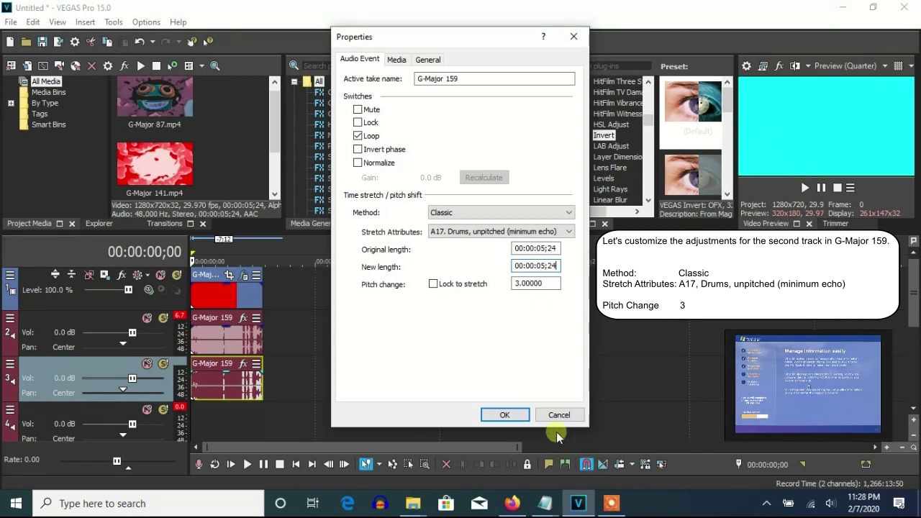
left_click(505, 415)
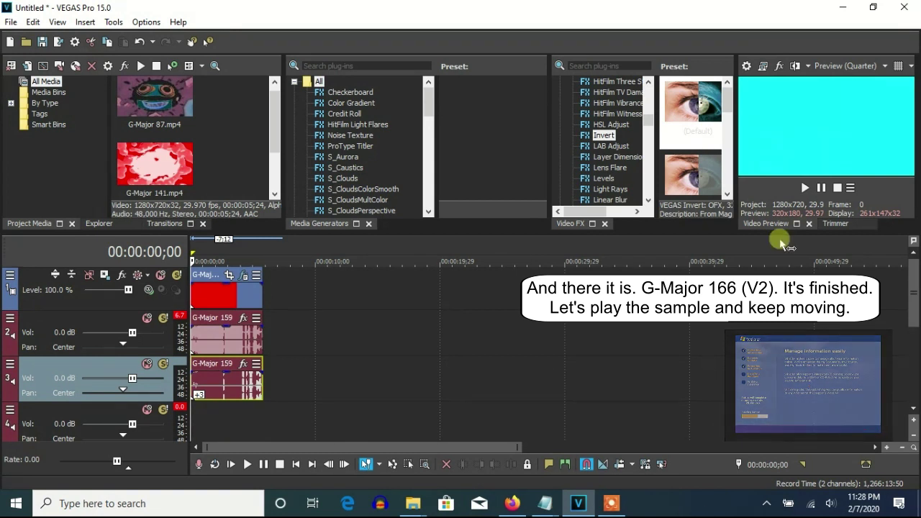
- Play the inverted G-Major 159 video with both audio tracks, and pause playback at the end
key("space")
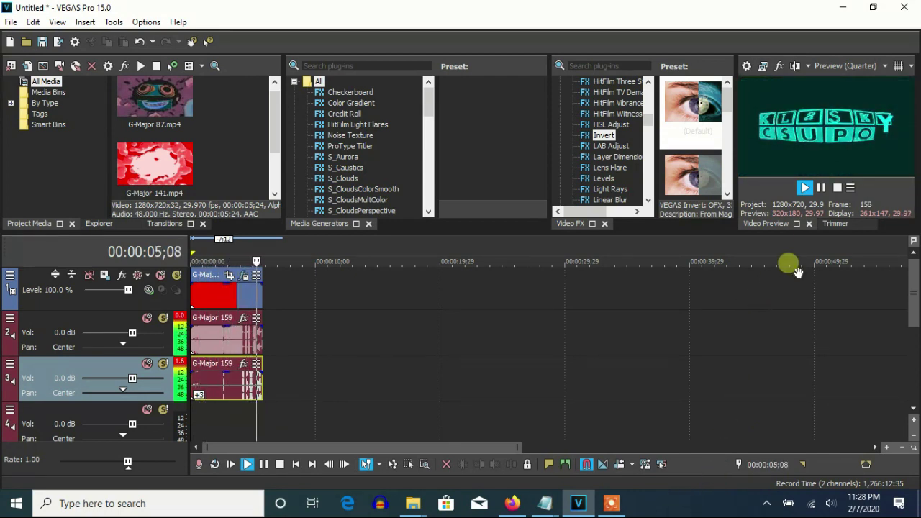
left_click(821, 187)
left_click(541, 468)
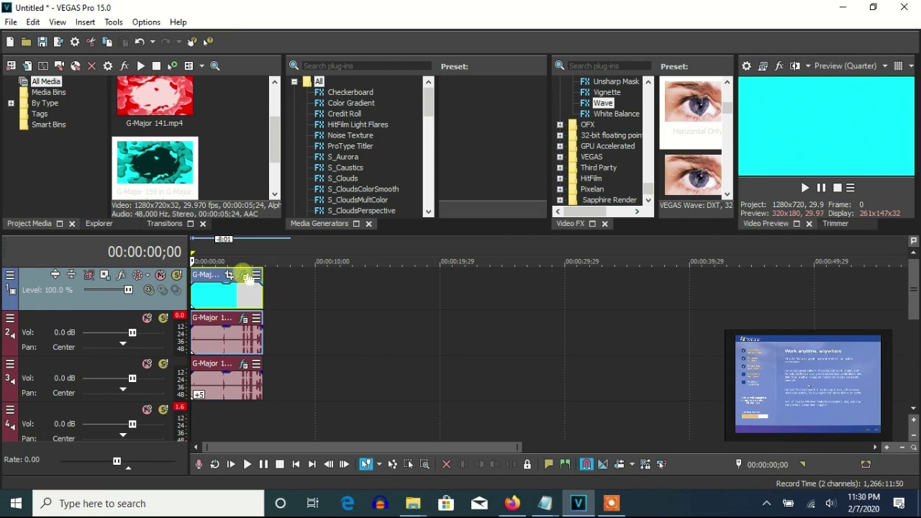
- Check the Wave settings on the video event and the ExpressFX Distortion settings on the first audio event
left_click(246, 275)
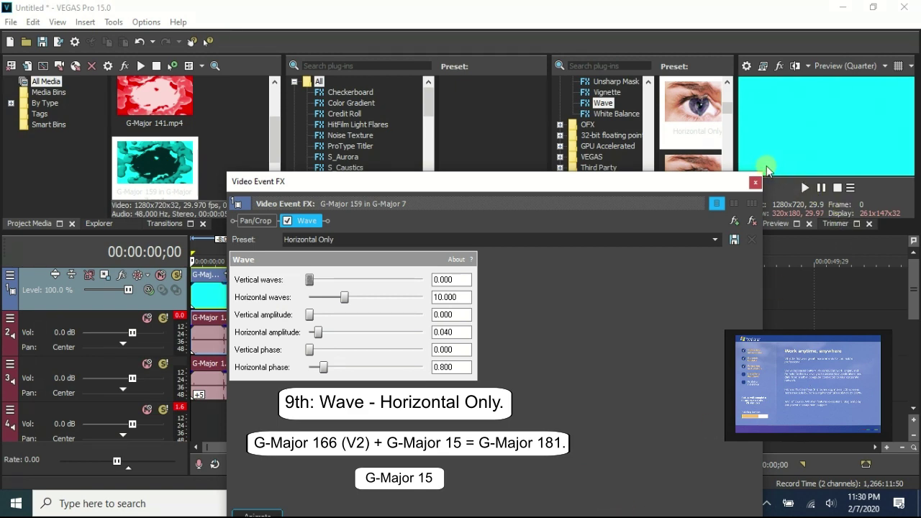
left_click(755, 182)
left_click(244, 318)
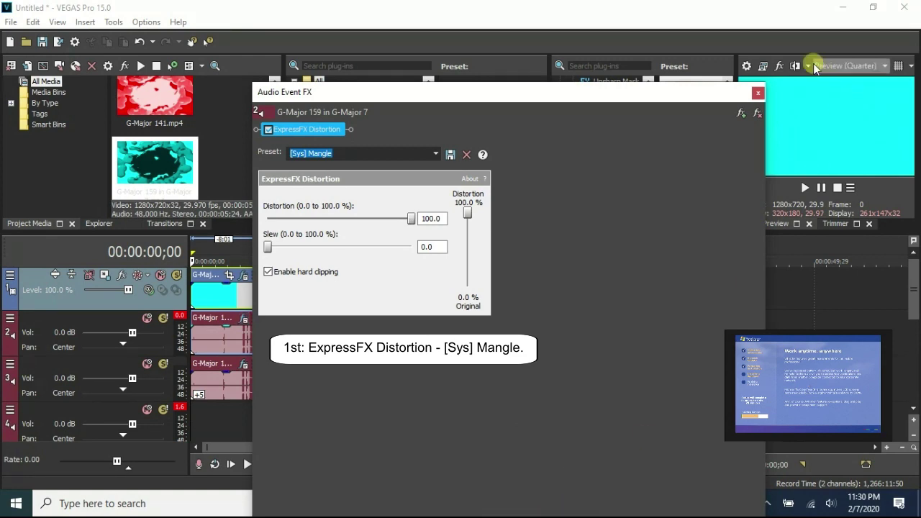
left_click(757, 93)
- Check the time stretch and pitch shift properties of the first G-Major 159 audio event
right_click(247, 350)
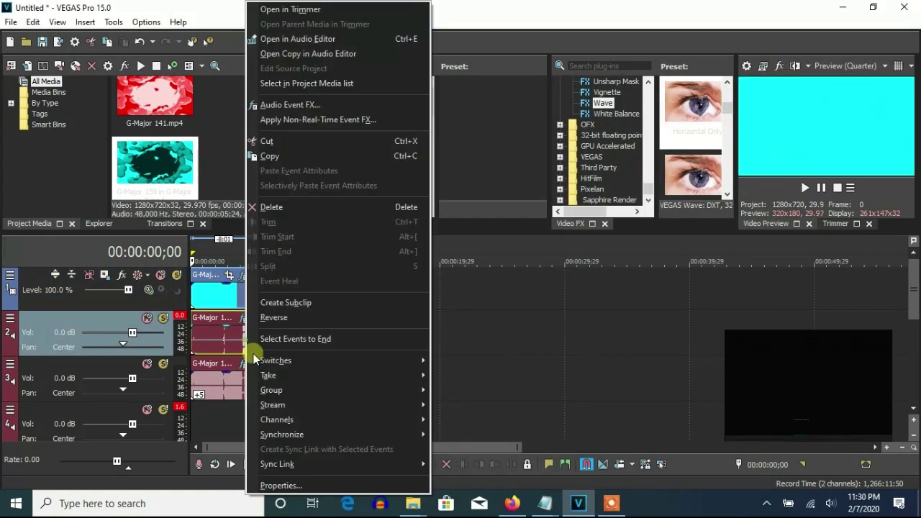
left_click(287, 485)
scroll(483, 213, "down", 2)
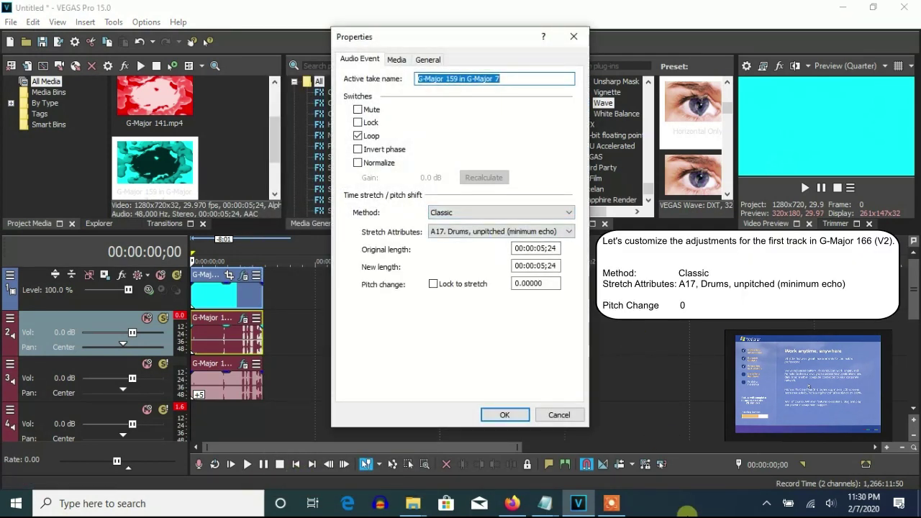
left_click(504, 416)
- Check the ExpressFX Distortion settings and the time stretch and pitch shift properties of the second audio event
left_click(244, 363)
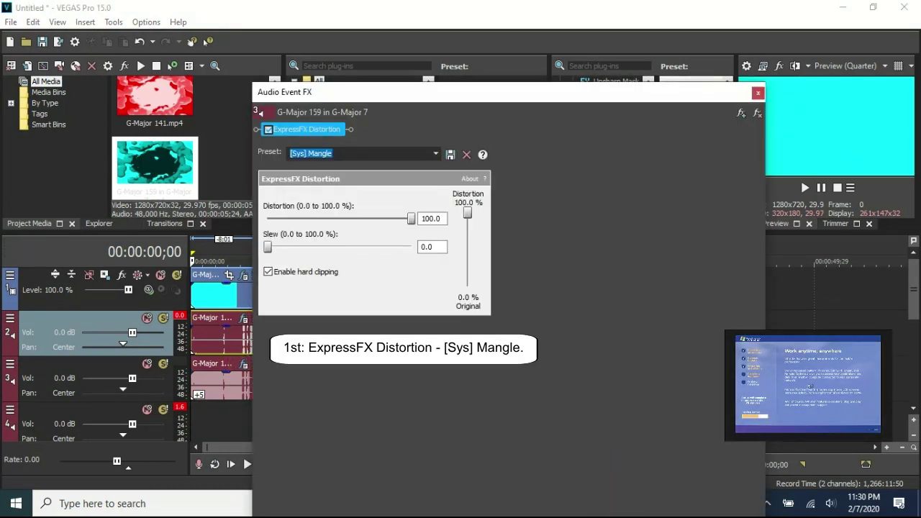
left_click(758, 94)
right_click(253, 389)
left_click(288, 485)
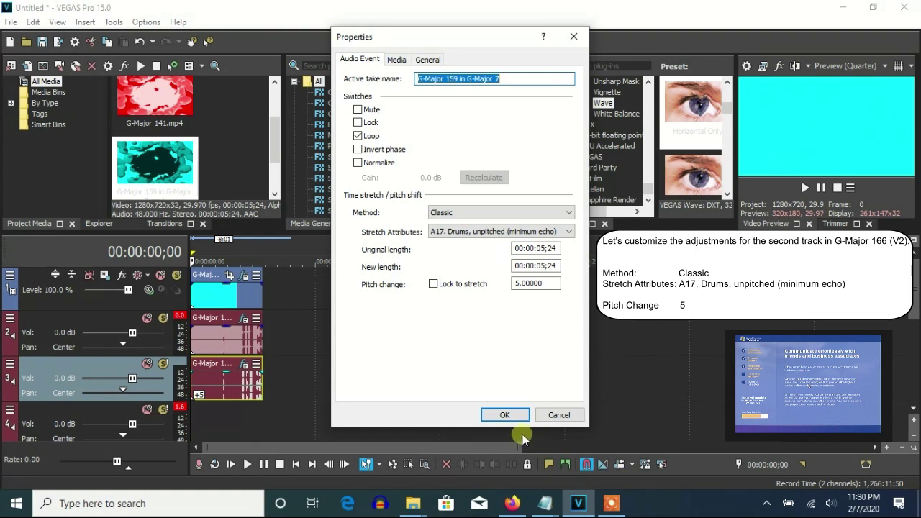
left_click(504, 414)
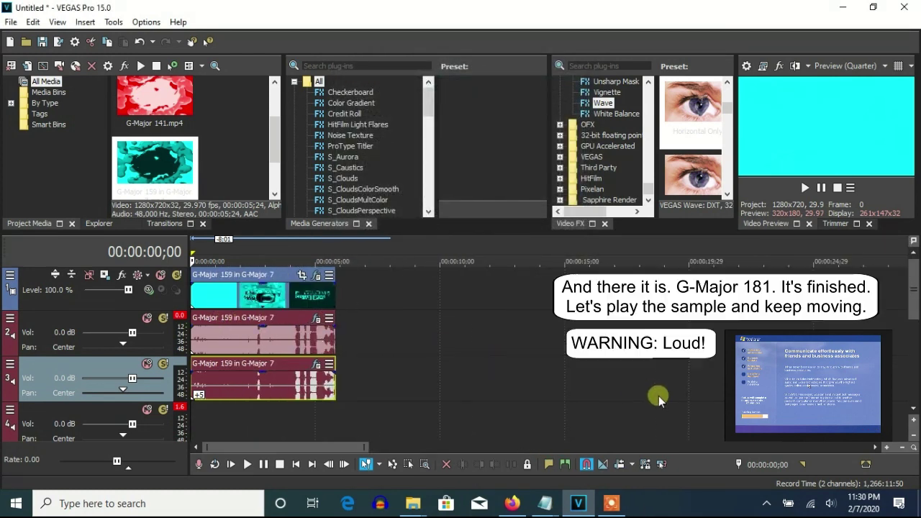
- Play the finished G-Major 181 sample with both audio tracks, and pause playback near the end
key("Down")
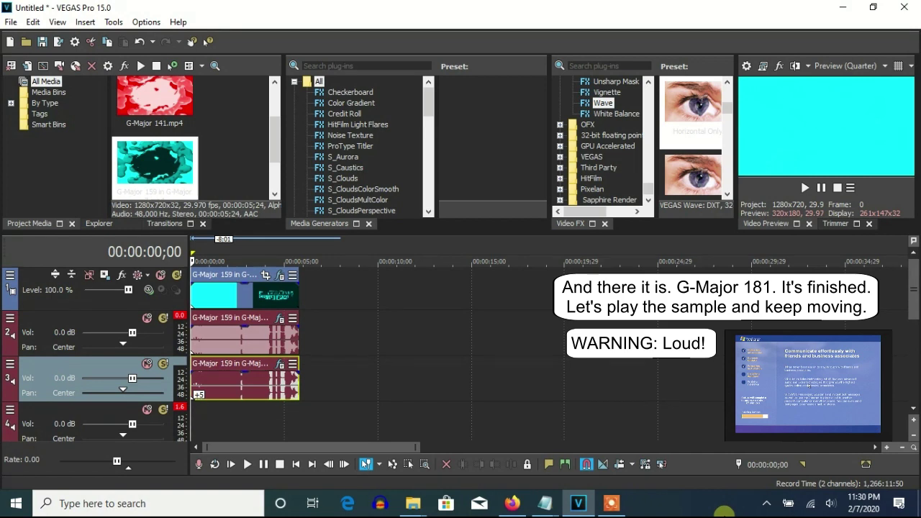
key("Down")
key("Up")
key("Up")
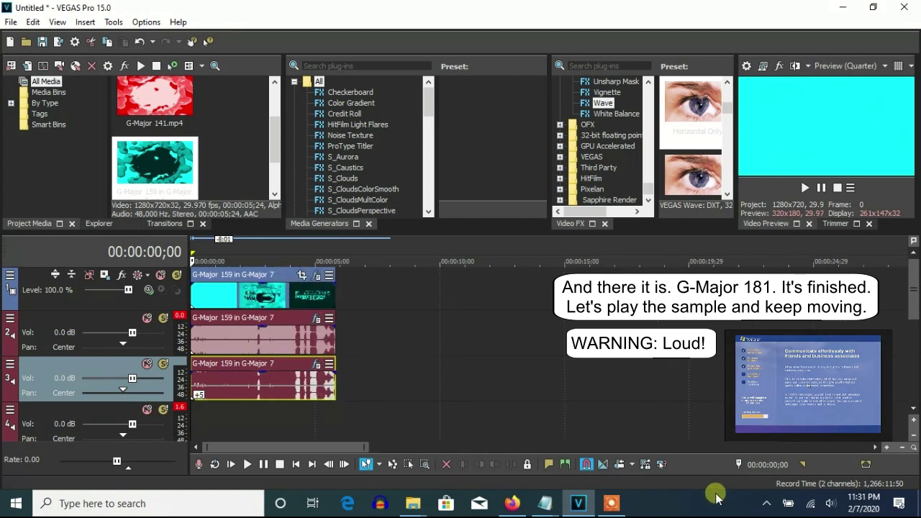
key("space")
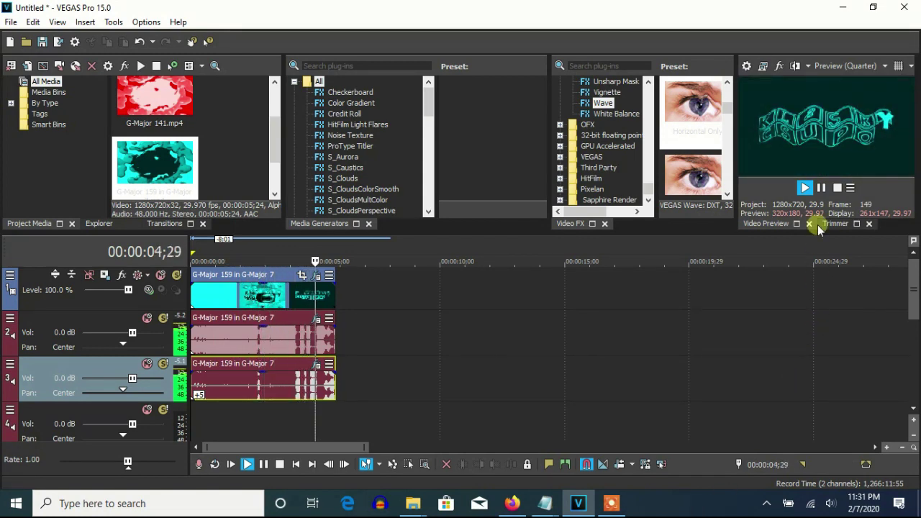
left_click(821, 189)
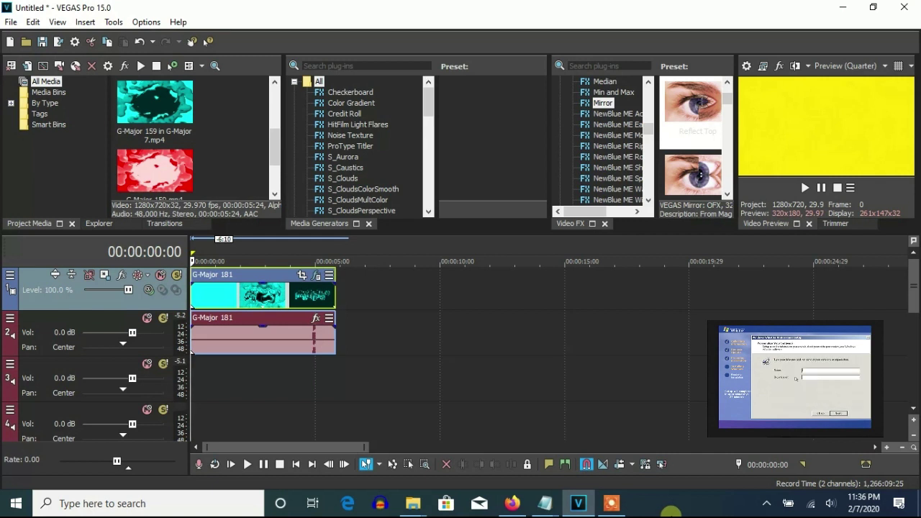
- Check the HSL Adjust and Mirror effect settings on the G-Major 181 video event
left_click(318, 276)
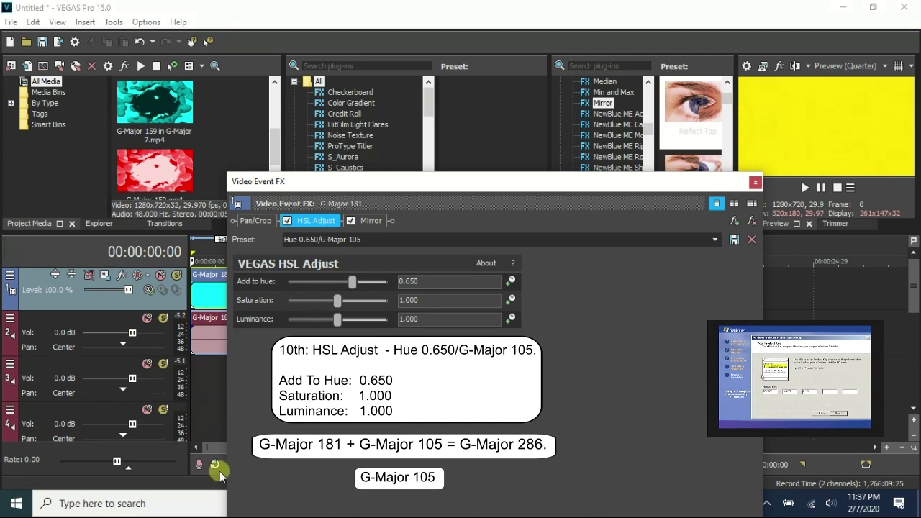
left_click(371, 220)
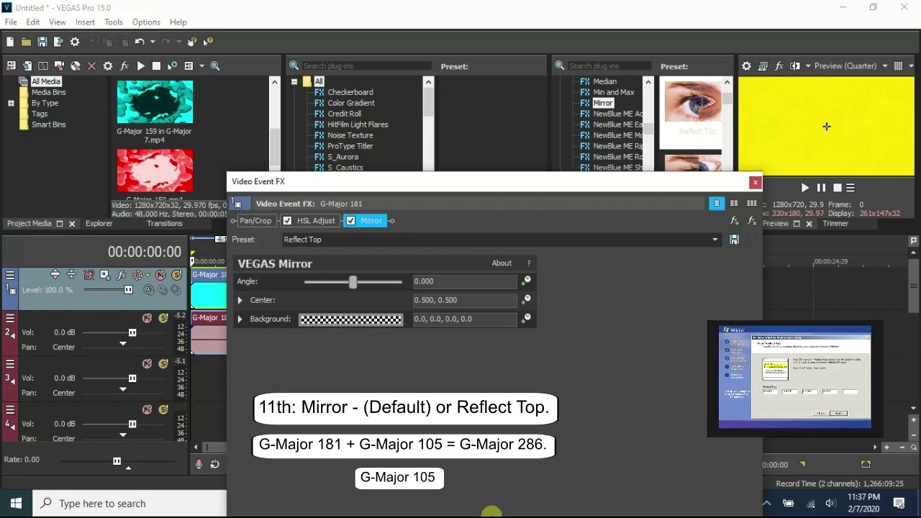
left_click(755, 182)
- Set the G-Major 181 audio event to the élastique method with the Efficient stretch attribute and a pitch change of -3
right_click(298, 345)
left_click(332, 485)
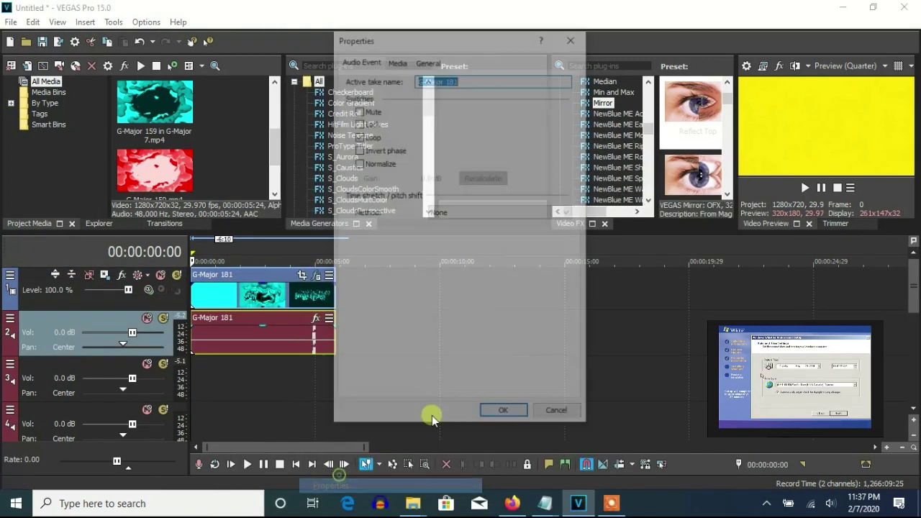
left_click(480, 213)
left_click(518, 242)
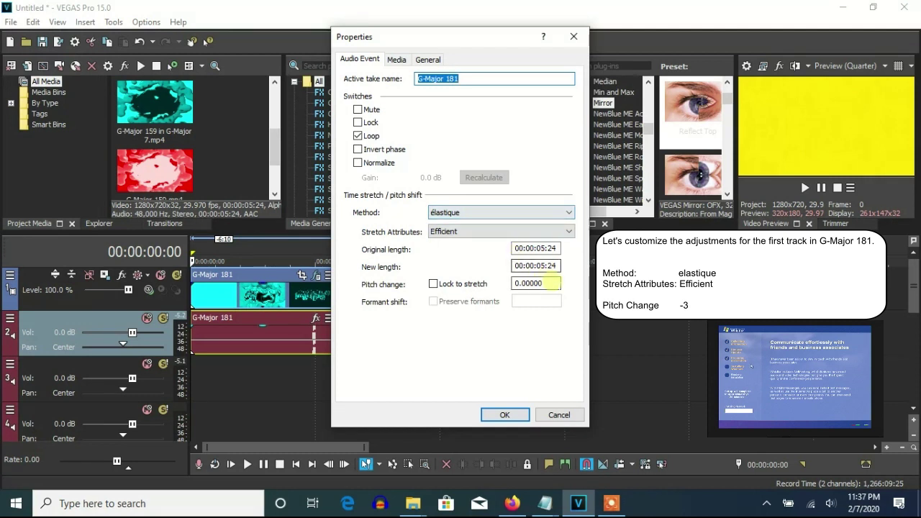
double_click(545, 283)
type("-3")
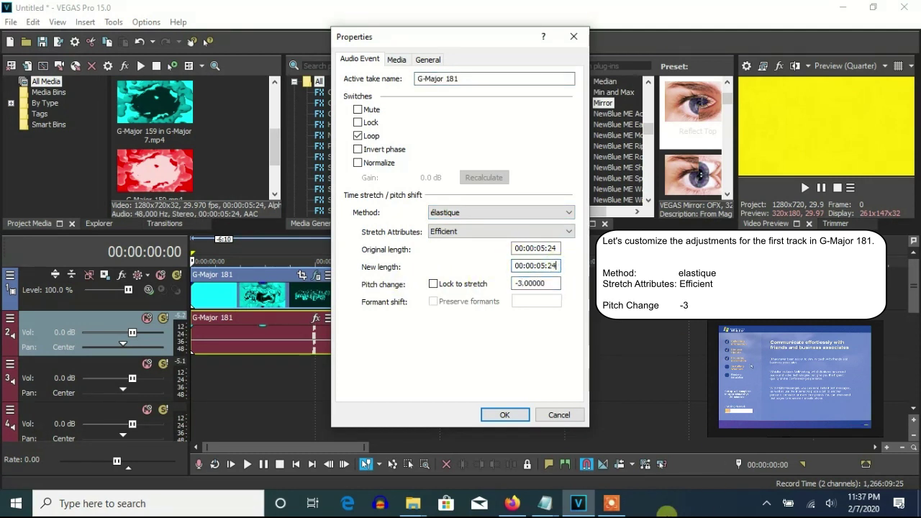
left_click(505, 415)
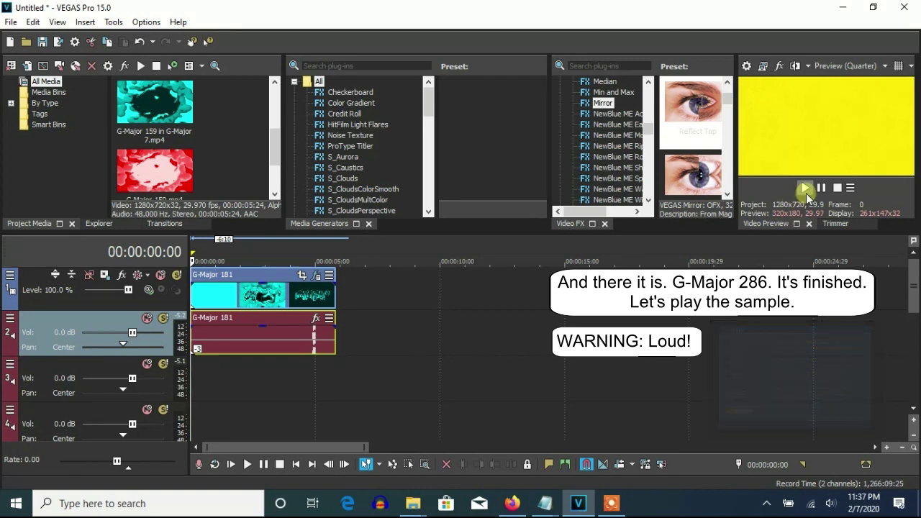
- Play the mirrored, hue-shifted G-Major 181 clip with its pitch-shifted audio, and pause playback at the end
key("space")
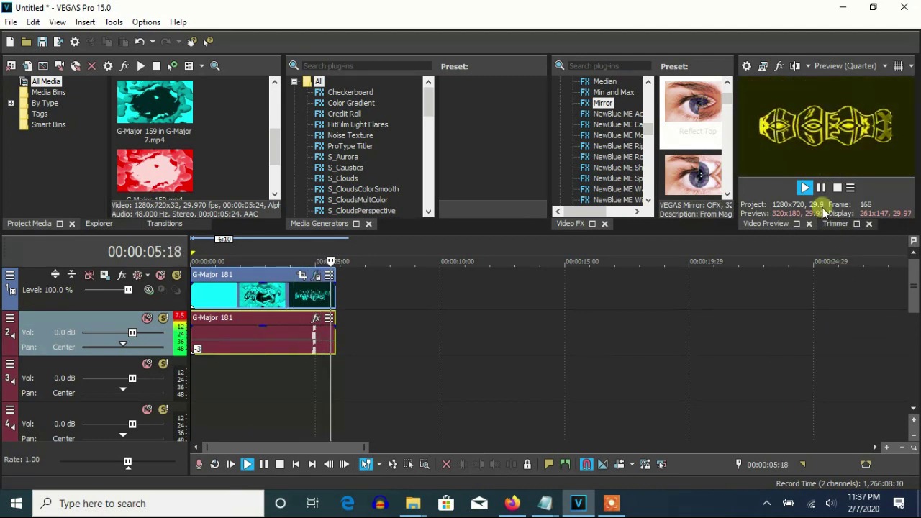
left_click(821, 187)
left_click(610, 503)
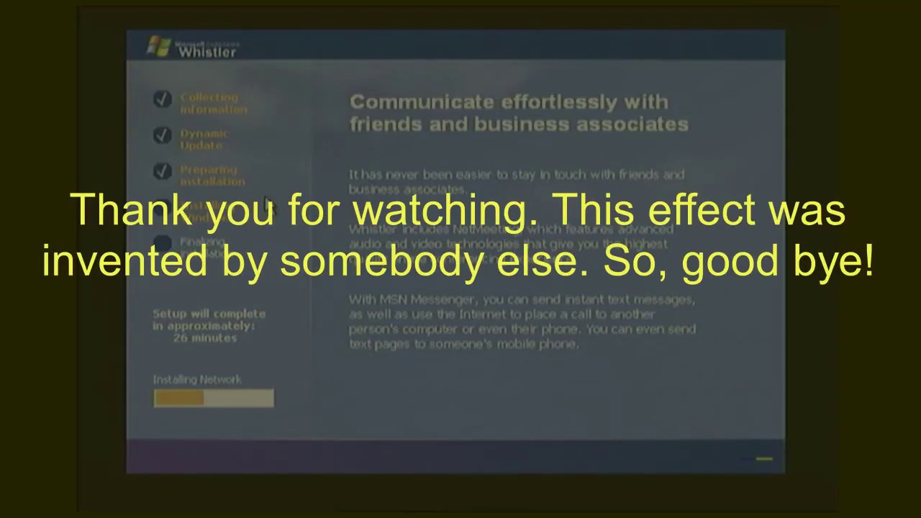